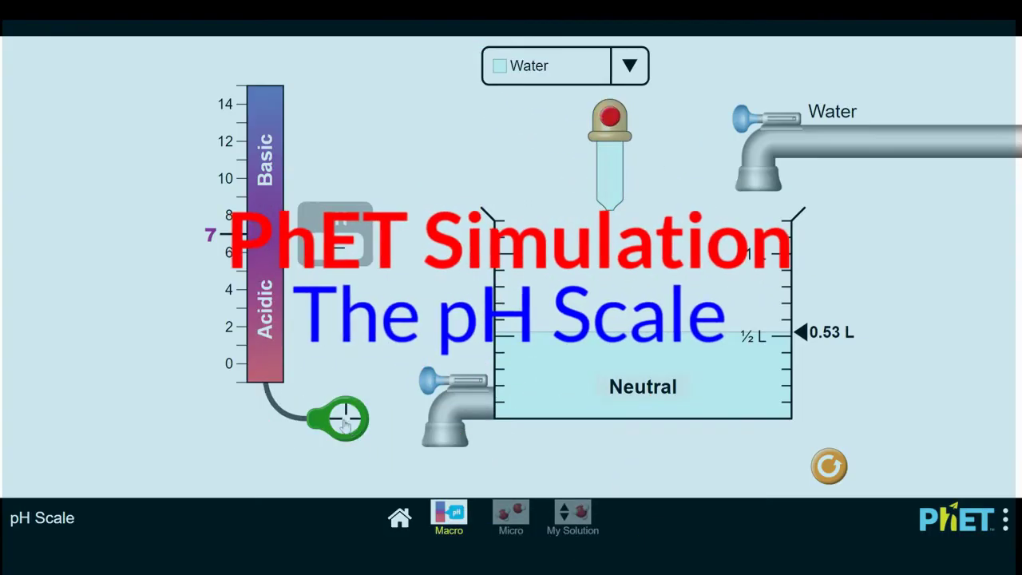
# - Place the pH meter's probe in the water inside the Macro beaker
pyautogui.moveTo(349, 427); pyautogui.dragTo(675, 383)
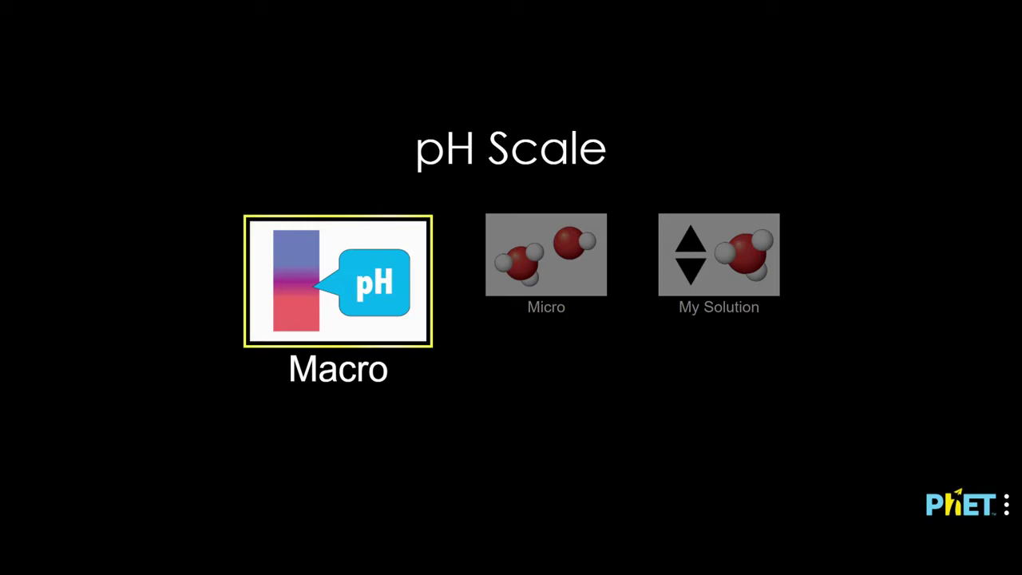
# - Open the Micro simulation and show the H3O+/OH− ratio for the water in the beaker
pyautogui.click(546, 254)
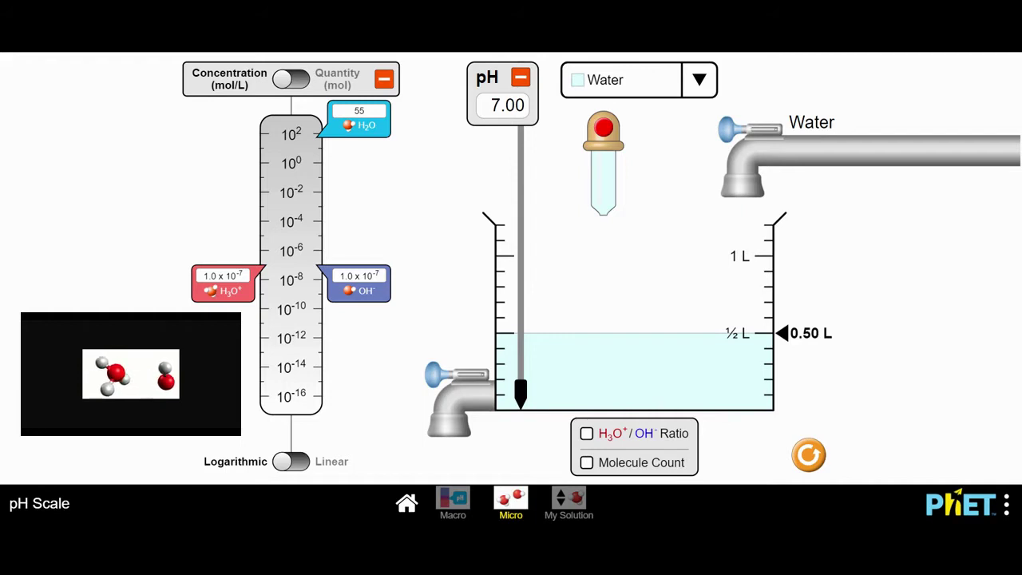
pyautogui.click(587, 433)
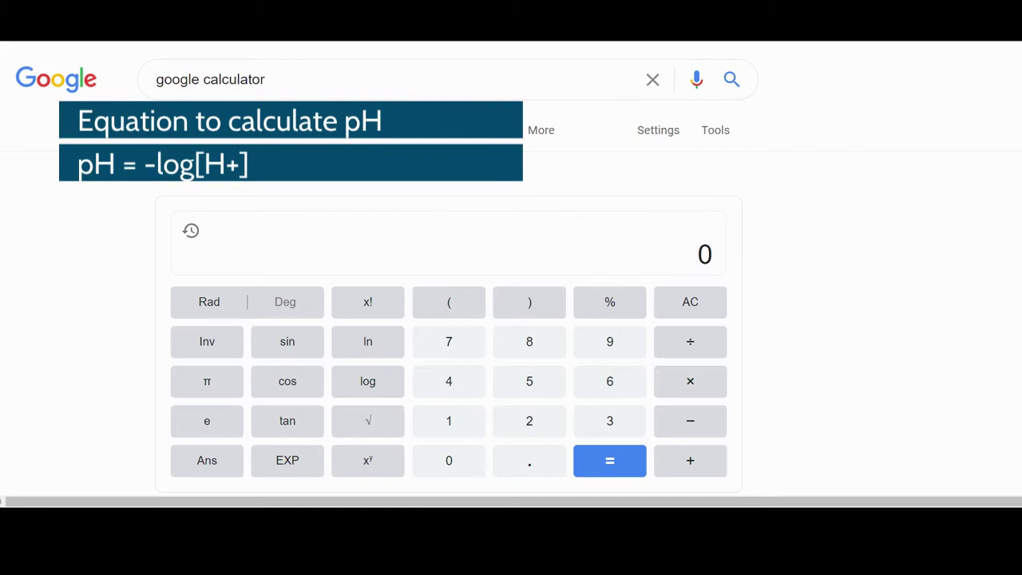
# - Calculate the pH of water from its hydronium concentration as -log(1E-7)
pyautogui.click(690, 421)
pyautogui.click(367, 381)
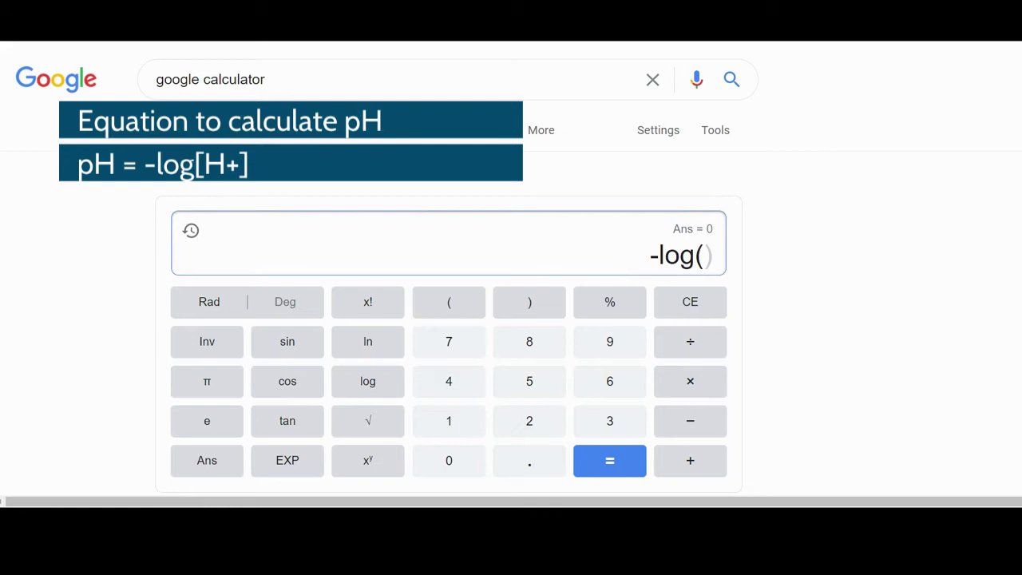
pyautogui.click(449, 421)
pyautogui.click(287, 460)
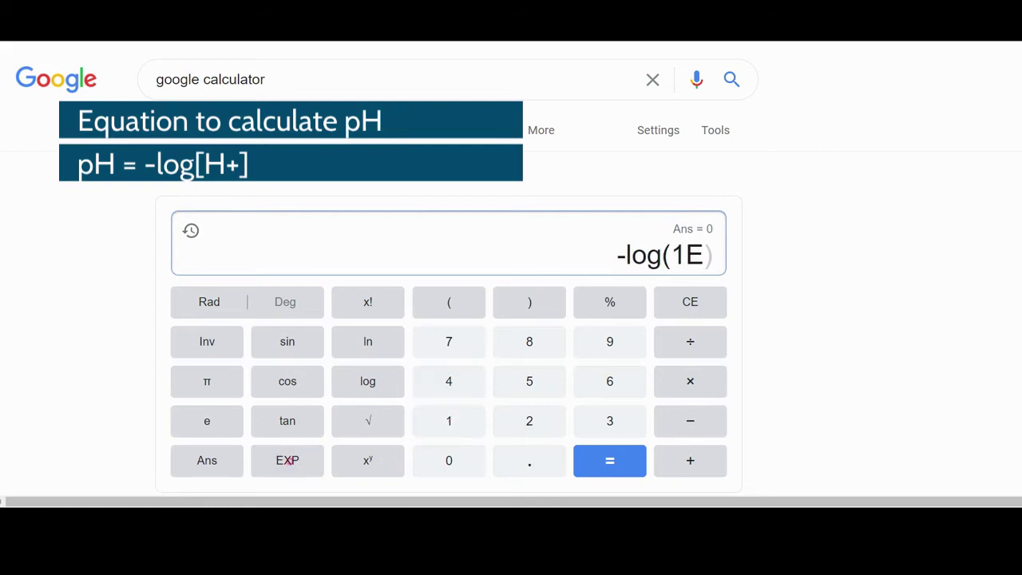
pyautogui.click(692, 423)
pyautogui.click(449, 341)
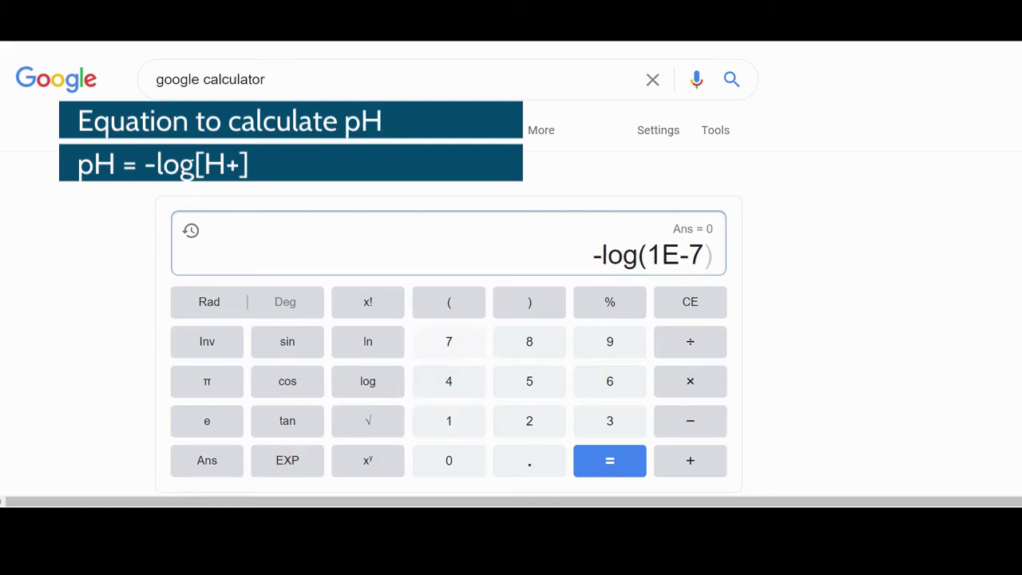
pyautogui.click(529, 302)
pyautogui.click(609, 461)
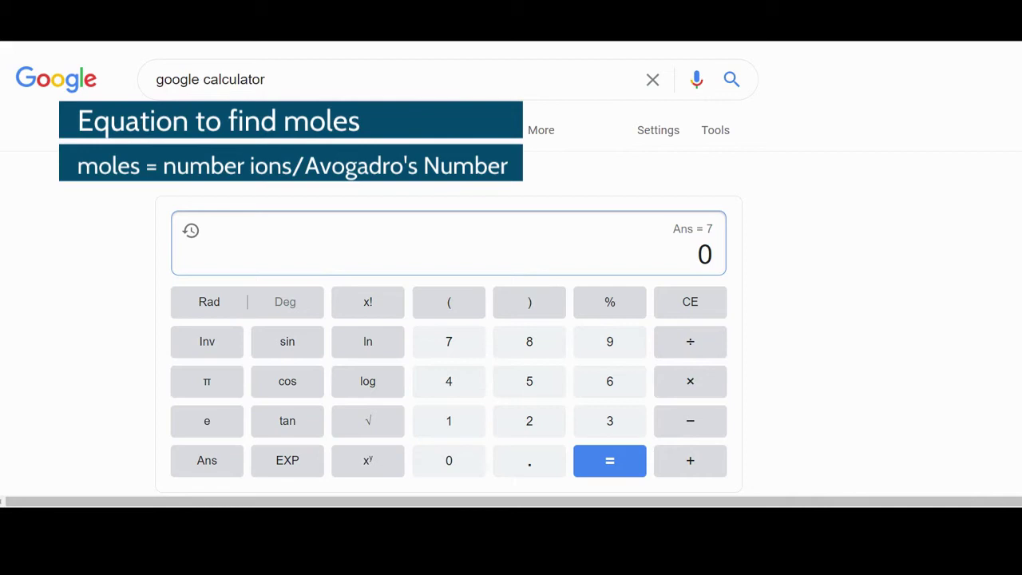
# - Calculate the moles of ions as 3E16 ÷ 6E23, and divide the answer by the .5 L volume for the concentration
pyautogui.click(609, 420)
pyautogui.click(287, 460)
pyautogui.click(448, 420)
pyautogui.click(610, 381)
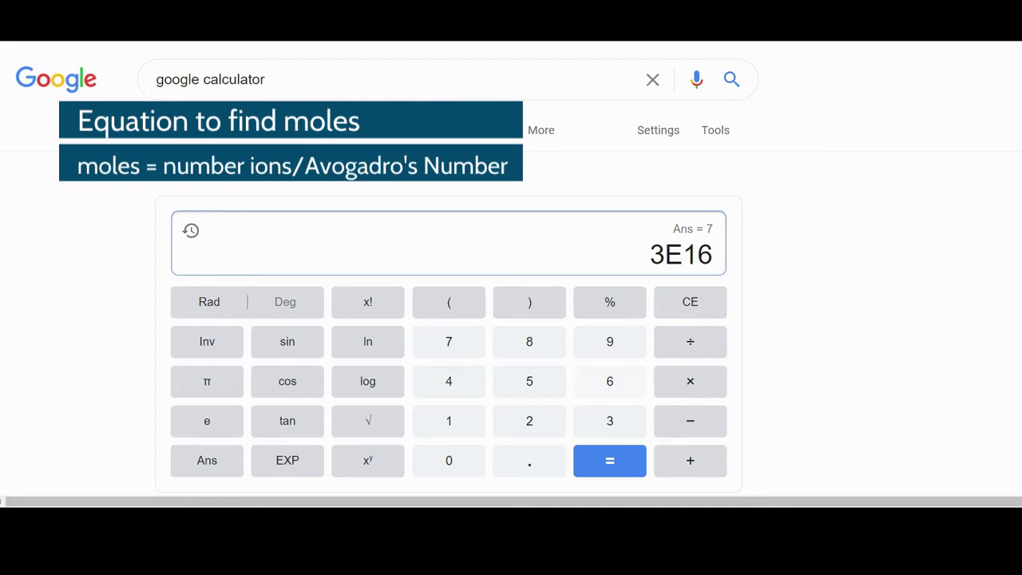
pyautogui.click(690, 342)
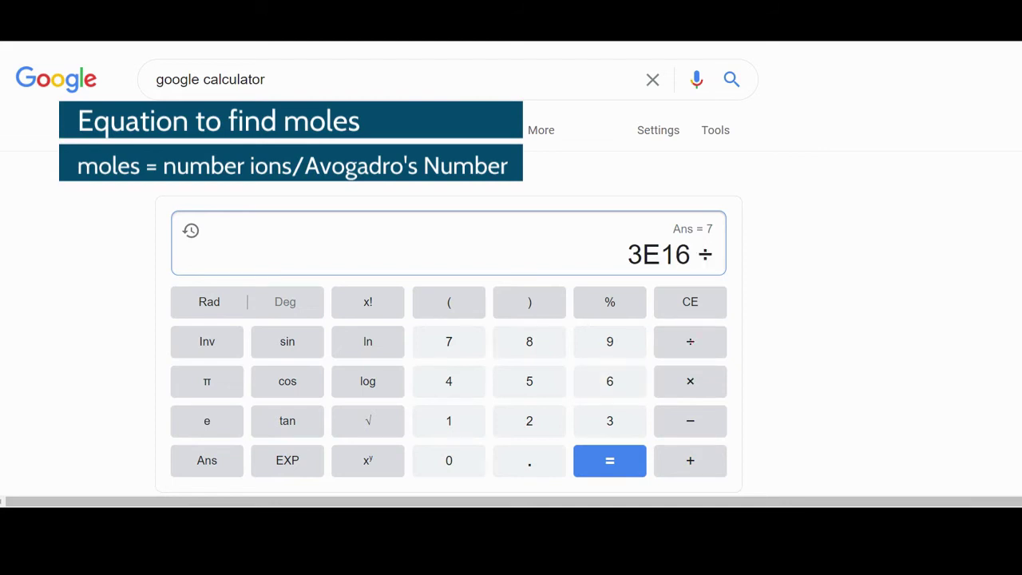
pyautogui.click(610, 381)
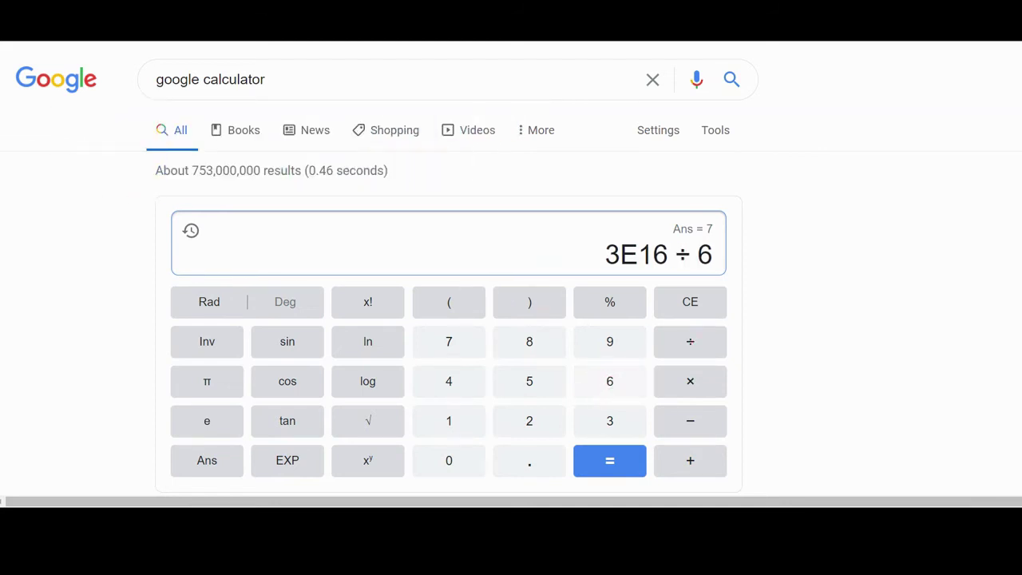
pyautogui.write('E')
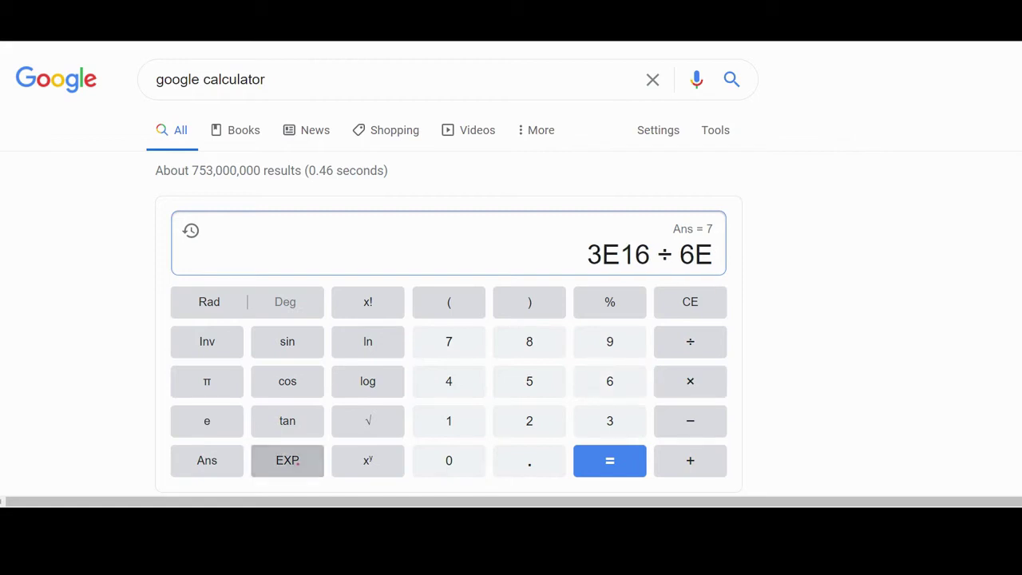
pyautogui.write('23')
pyautogui.press('Return')
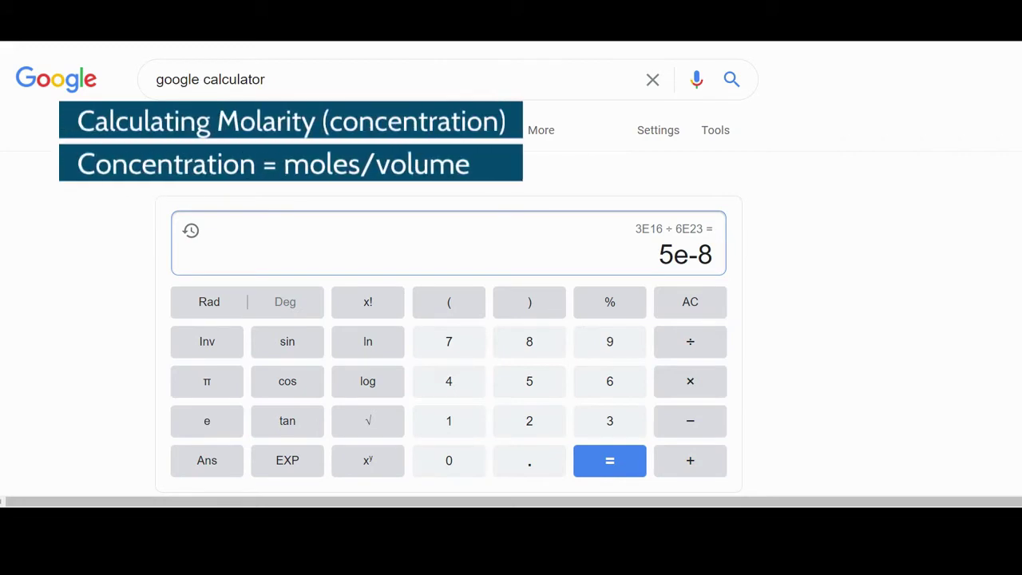
pyautogui.write('/.5')
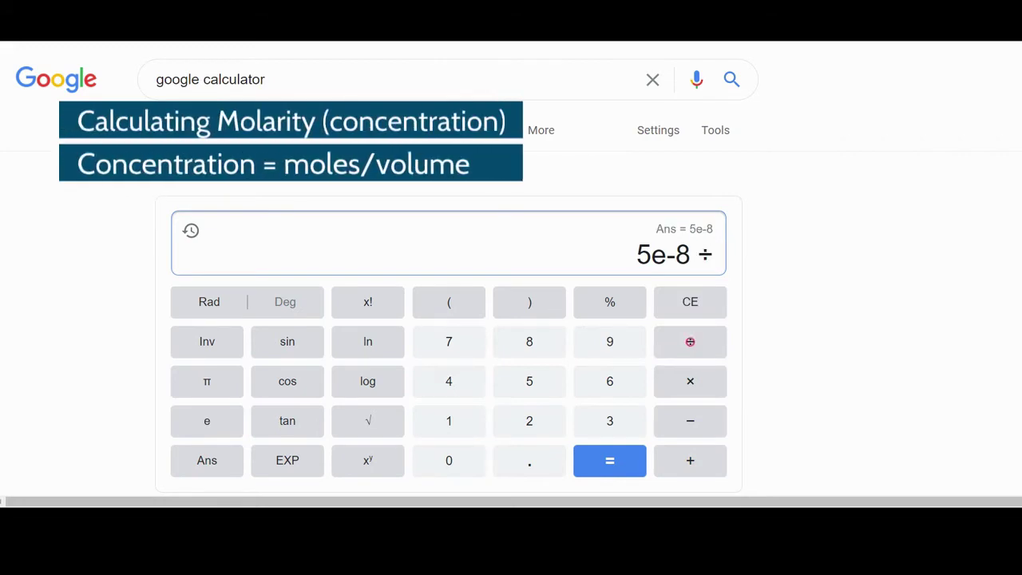
pyautogui.press('Return')
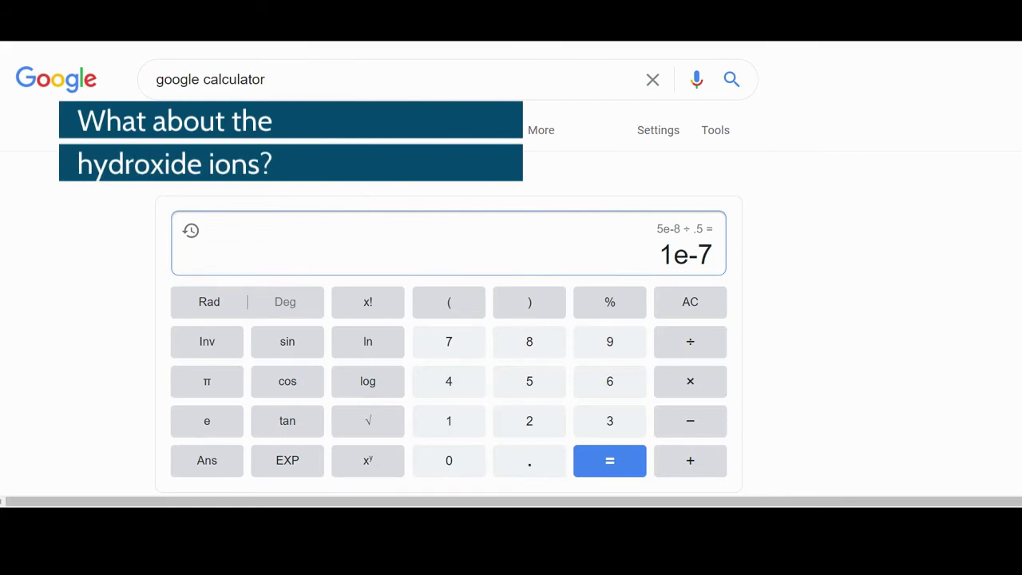
# - Clear the calculator and compute the pOH of water from its hydroxide concentration as -log(1E-7)
pyautogui.click(693, 300)
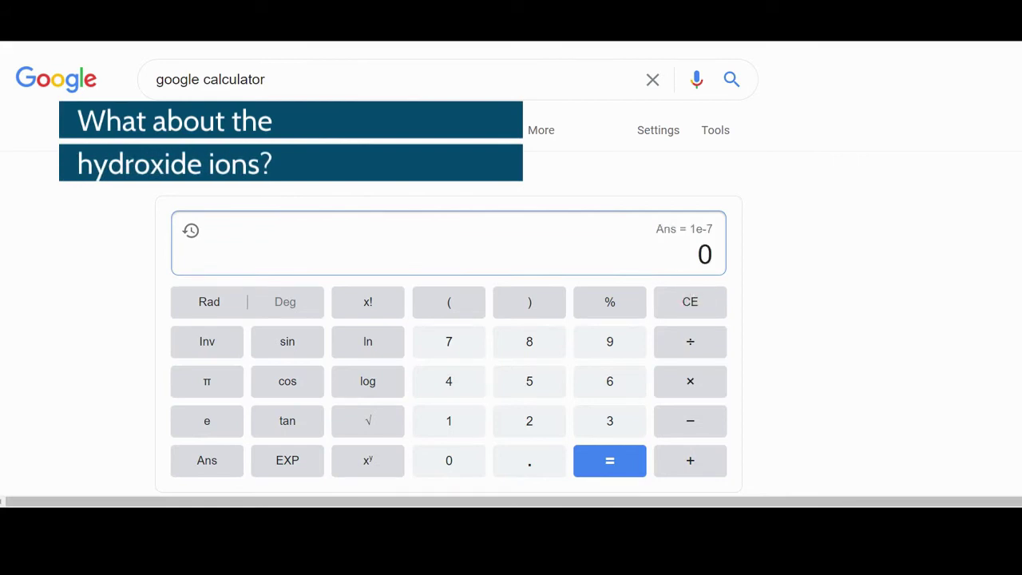
pyautogui.click(690, 421)
pyautogui.click(367, 380)
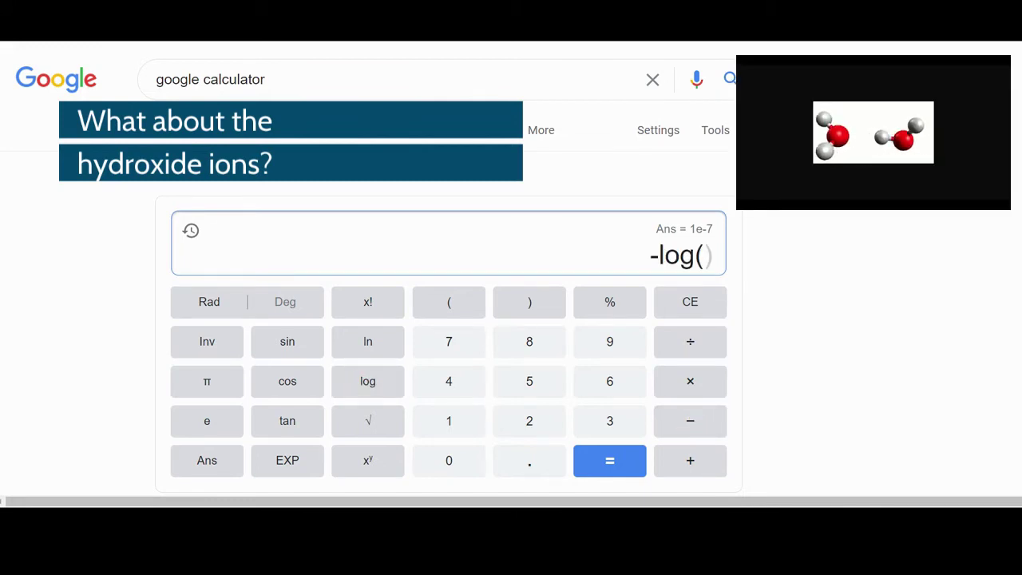
pyautogui.click(445, 421)
pyautogui.click(288, 460)
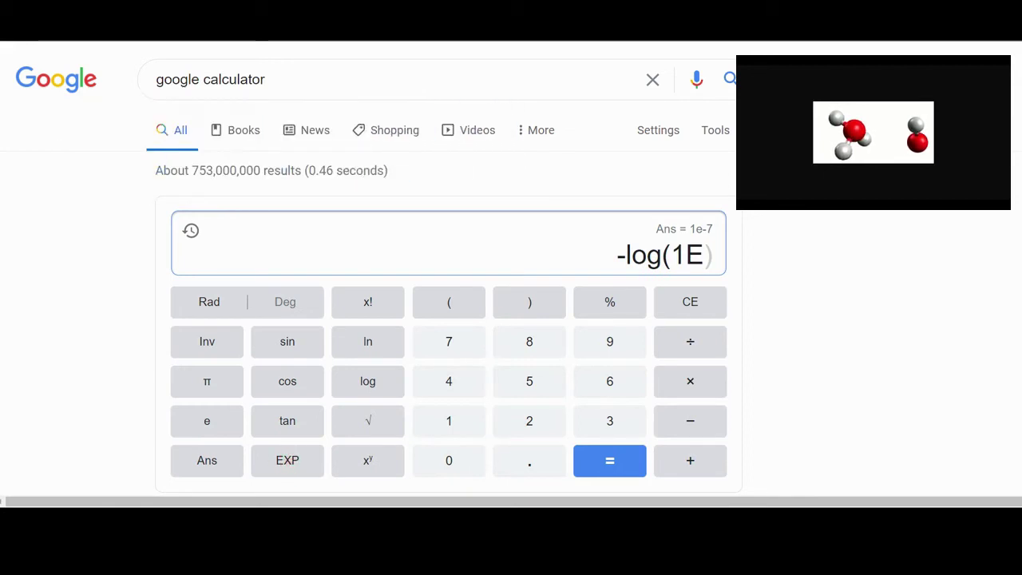
pyautogui.click(690, 420)
pyautogui.click(448, 341)
pyautogui.click(529, 301)
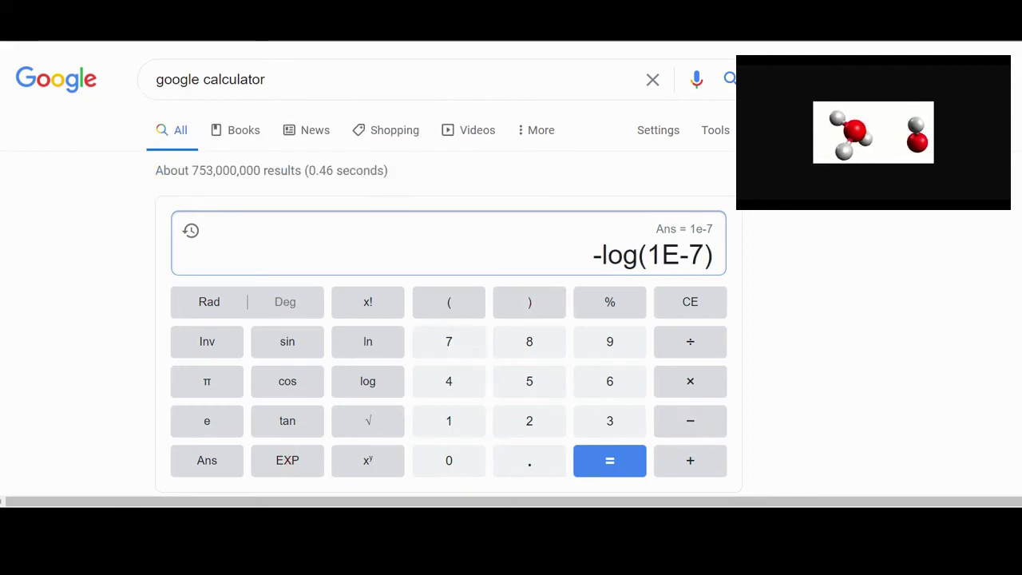
pyautogui.click(609, 460)
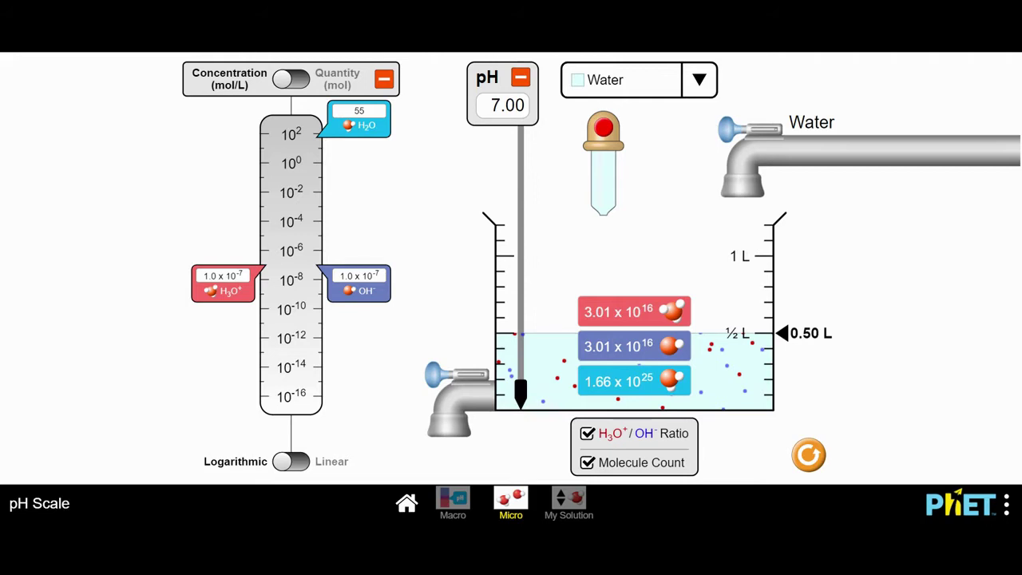
# - Hide the molecule count and the H3O+/OH− ratio for the water in the Micro simulation
pyautogui.click(587, 462)
pyautogui.click(587, 433)
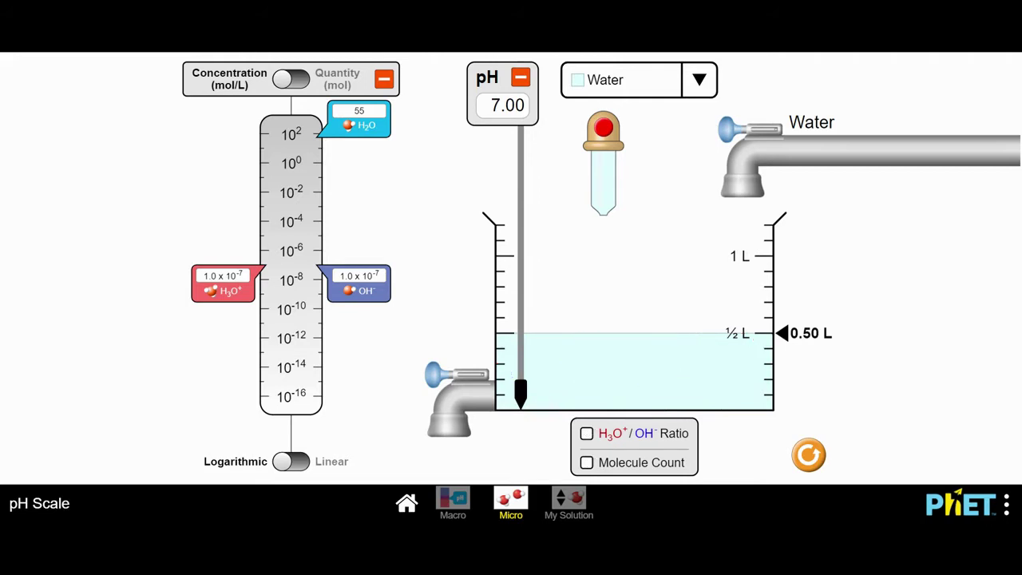
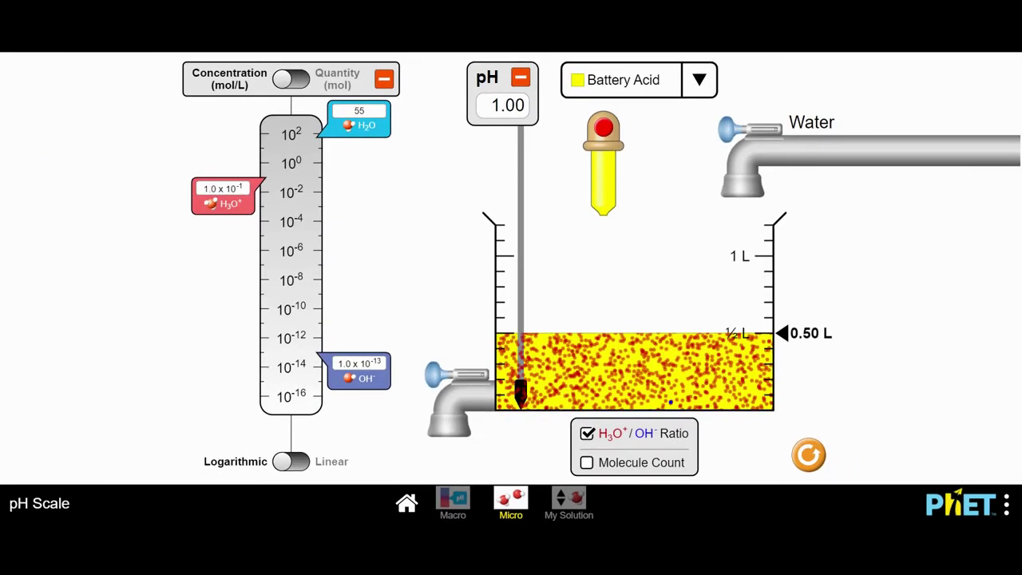
# - Show the molecule count for the Battery Acid in the beaker
pyautogui.click(587, 462)
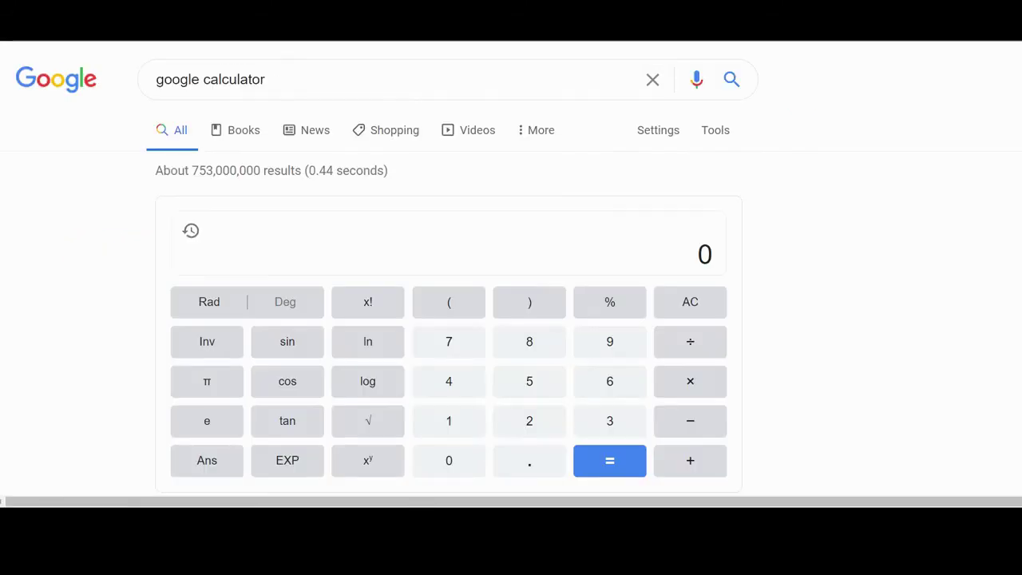
# - Calculate the pH of battery acid from its hydronium concentration in exponent form as -log(1E-1)
pyautogui.write('-log(')
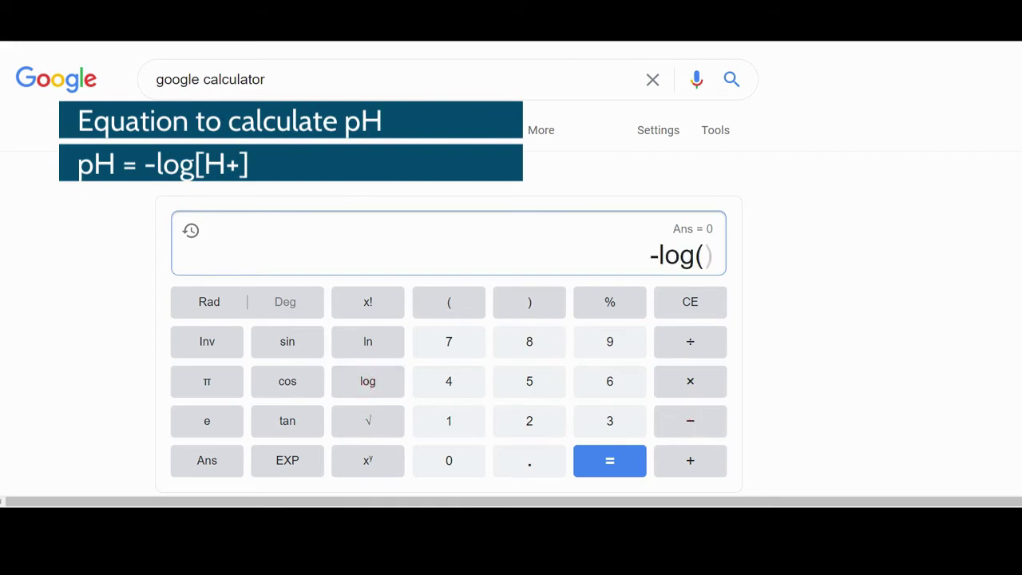
pyautogui.click(449, 421)
pyautogui.click(287, 461)
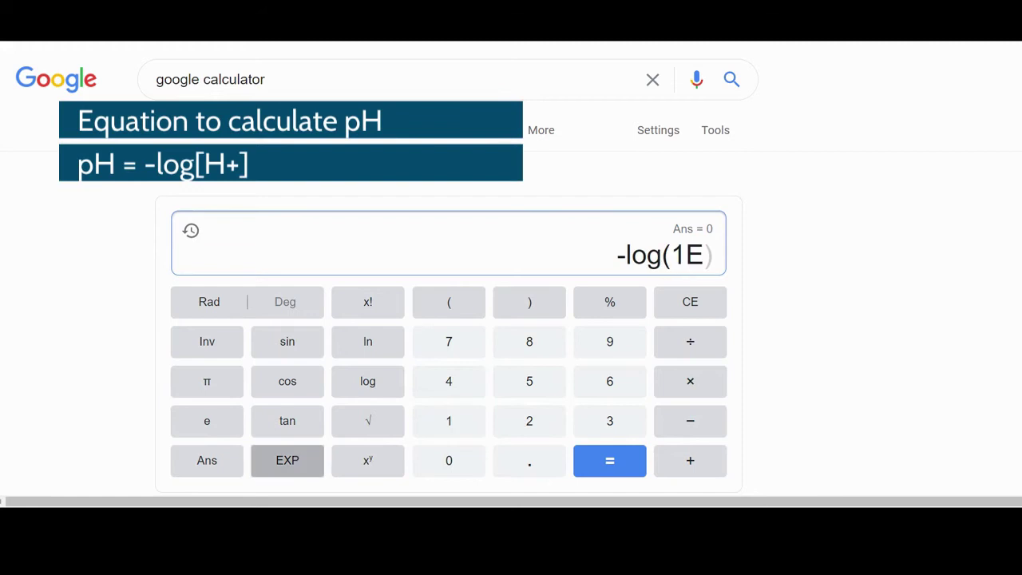
pyautogui.click(690, 421)
pyautogui.click(449, 421)
pyautogui.click(528, 301)
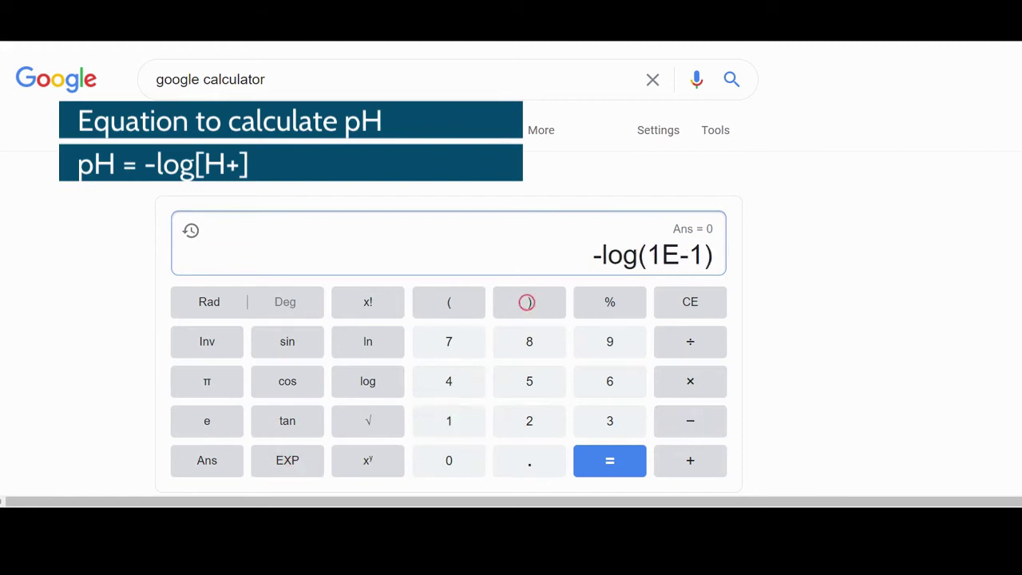
pyautogui.click(610, 461)
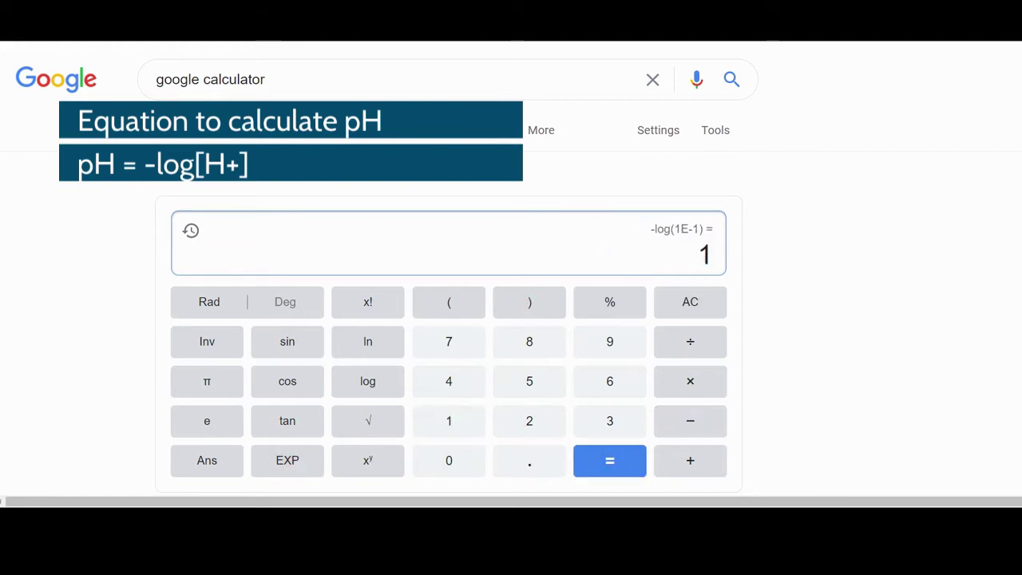
# - Clear the calculator and recompute the battery acid's pH with the concentration in decimal form as -log(0.1)
pyautogui.click(690, 302)
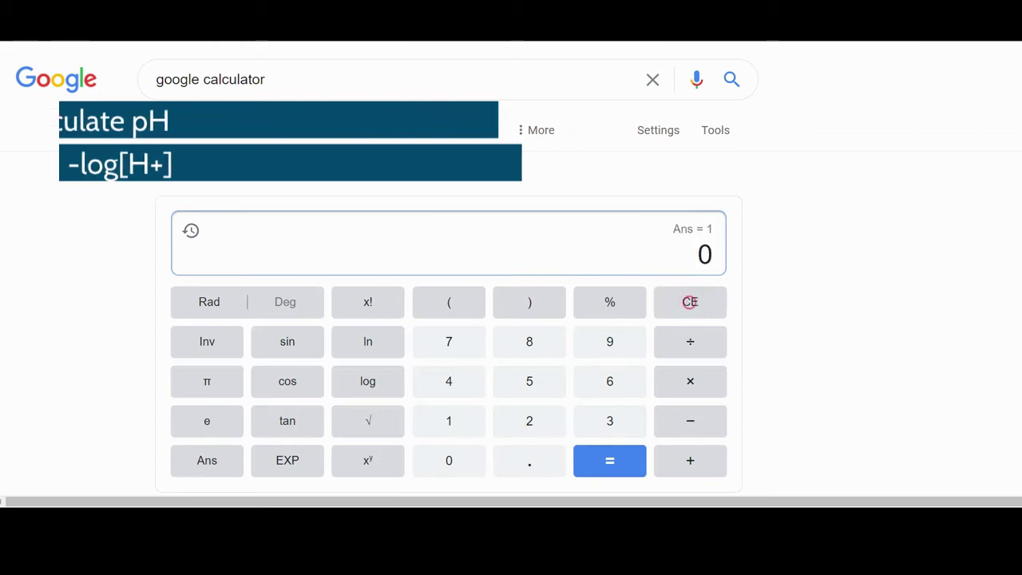
pyautogui.click(690, 420)
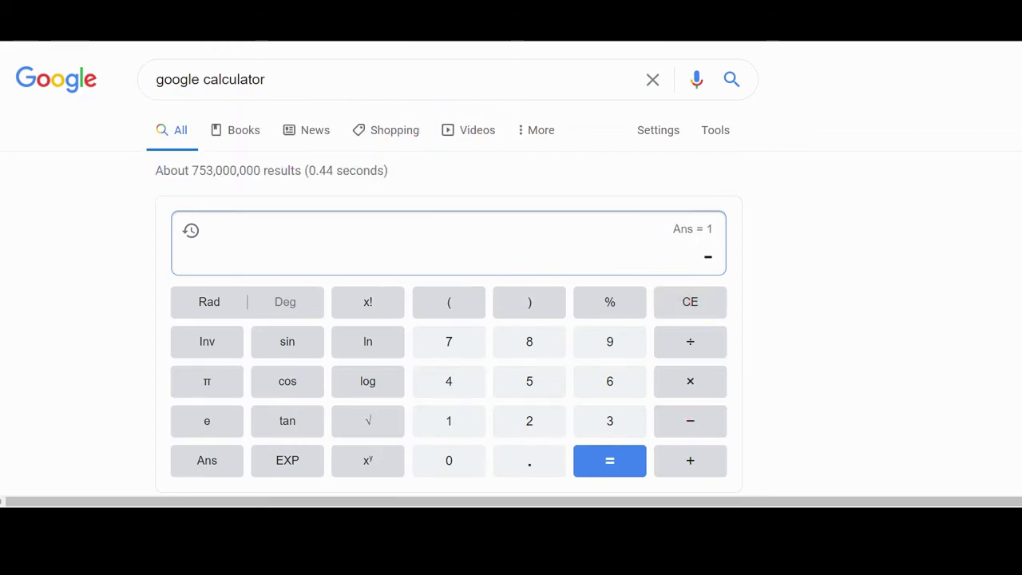
pyautogui.click(367, 381)
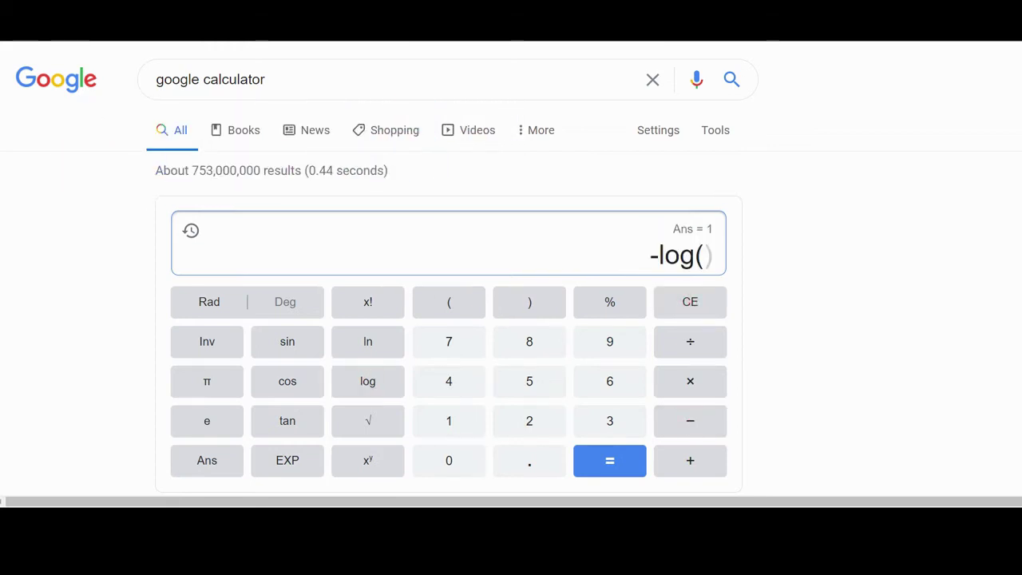
pyautogui.click(449, 461)
pyautogui.click(533, 467)
pyautogui.click(448, 420)
pyautogui.click(527, 304)
pyautogui.click(609, 461)
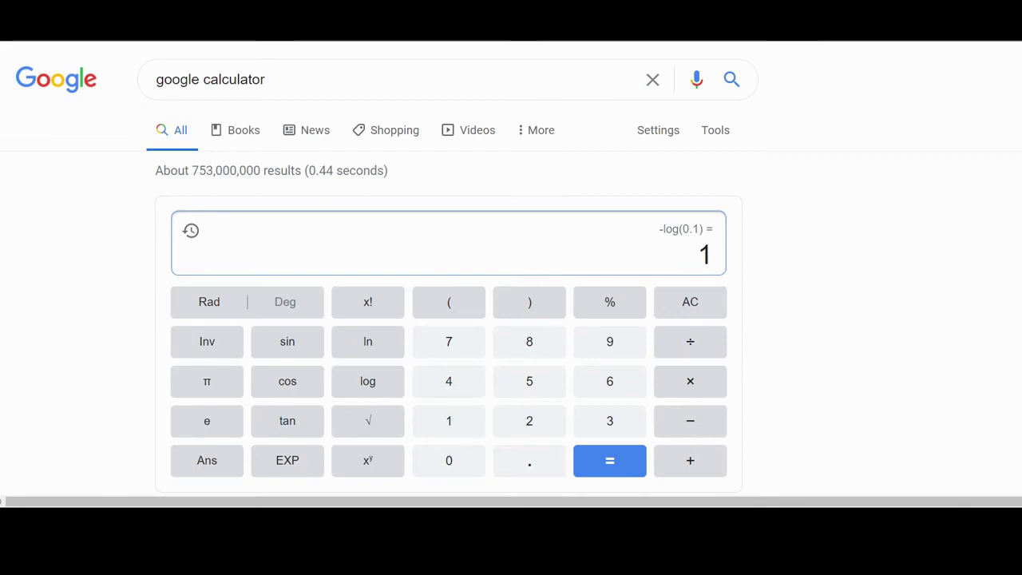
# - Clear the calculator and compute the battery acid's pOH from its hydroxide concentration as -log(1E-13)
pyautogui.click(689, 301)
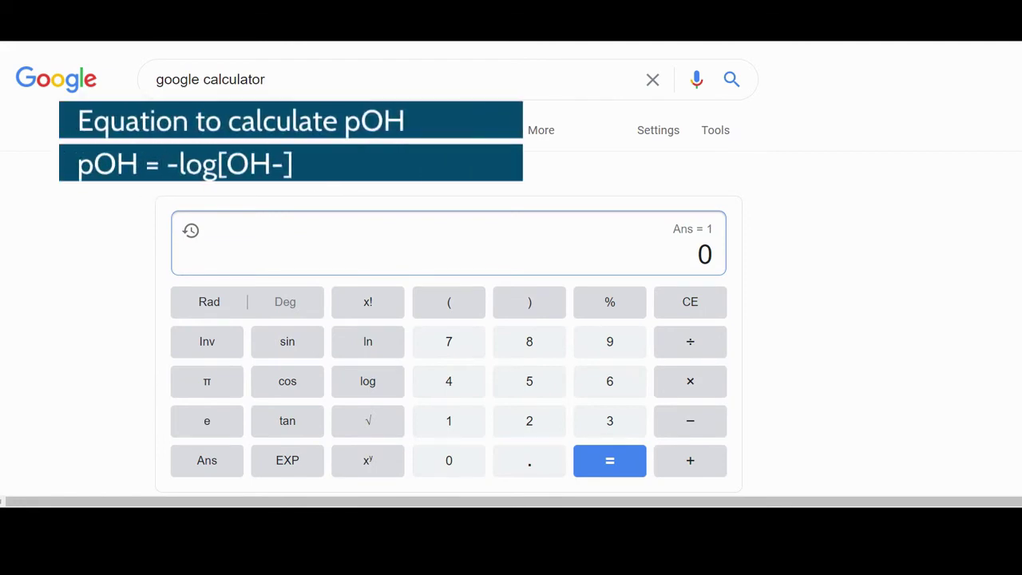
pyautogui.click(690, 421)
pyautogui.click(367, 380)
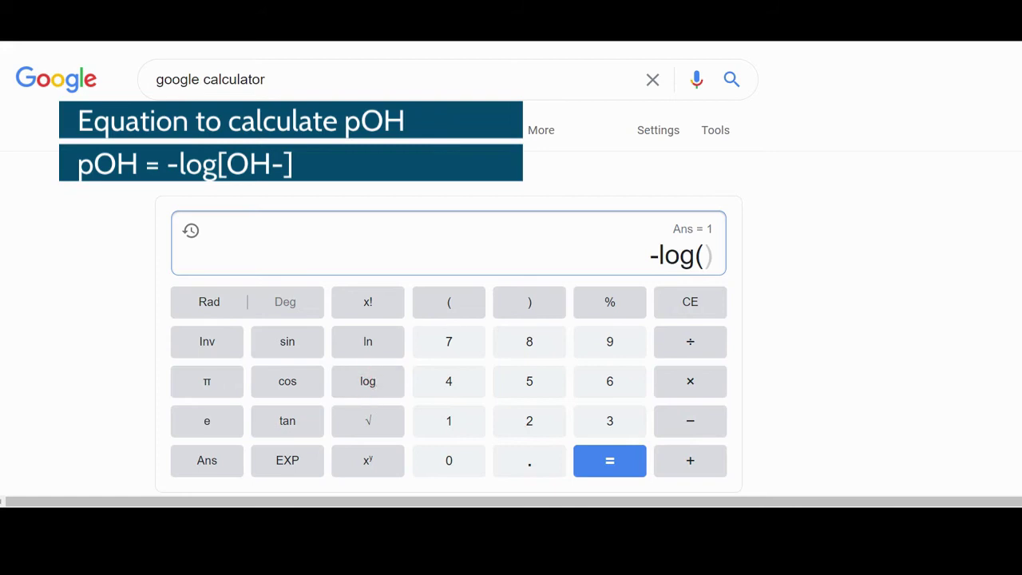
pyautogui.click(449, 421)
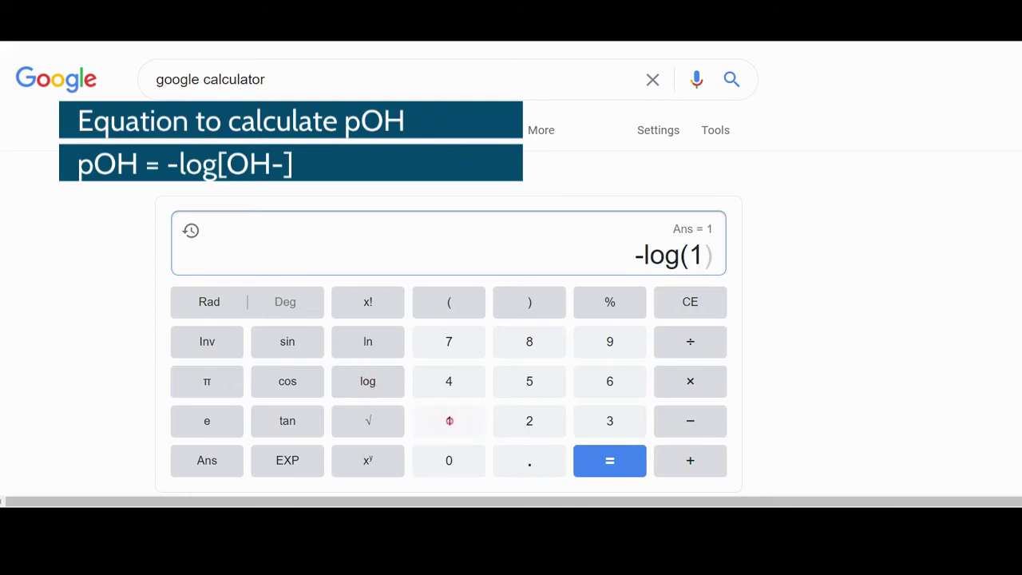
pyautogui.click(287, 460)
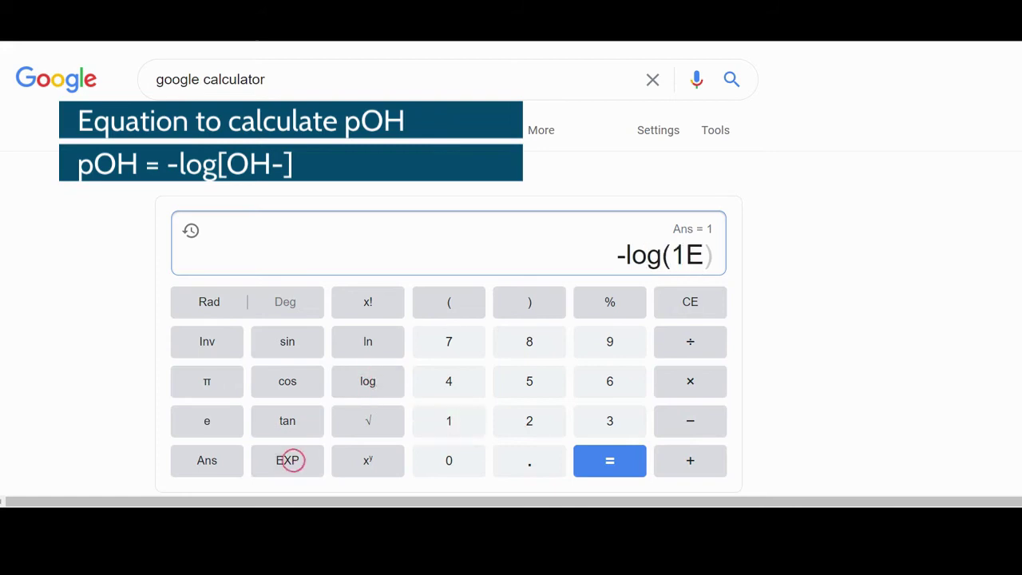
pyautogui.click(690, 421)
pyautogui.click(450, 421)
pyautogui.click(609, 421)
pyautogui.click(528, 302)
pyautogui.click(611, 461)
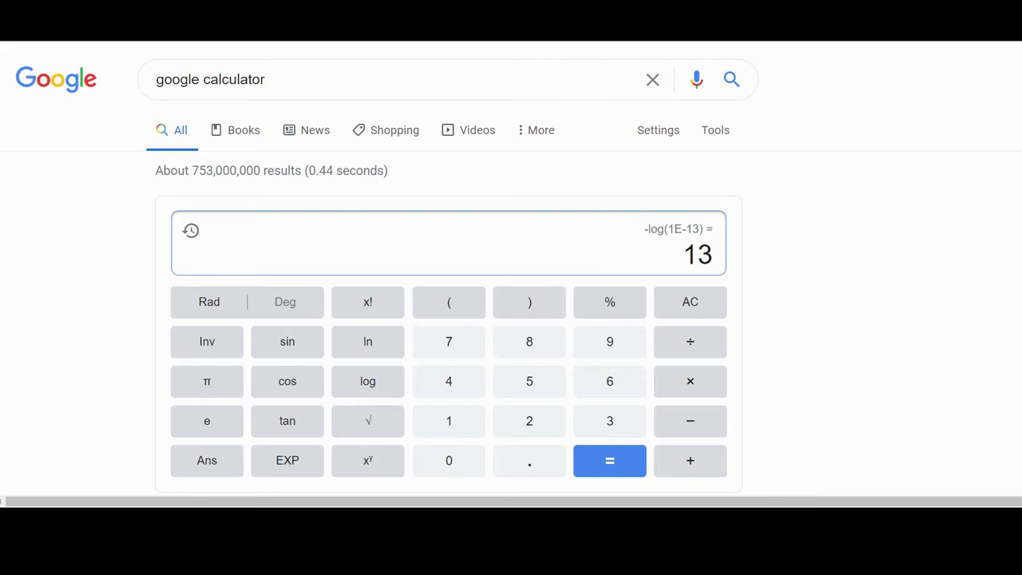
# - Clear the calculator and compute the battery acid's moles of hydronium from the ion count as 3E22 ÷ 6E23
pyautogui.press('Escape')
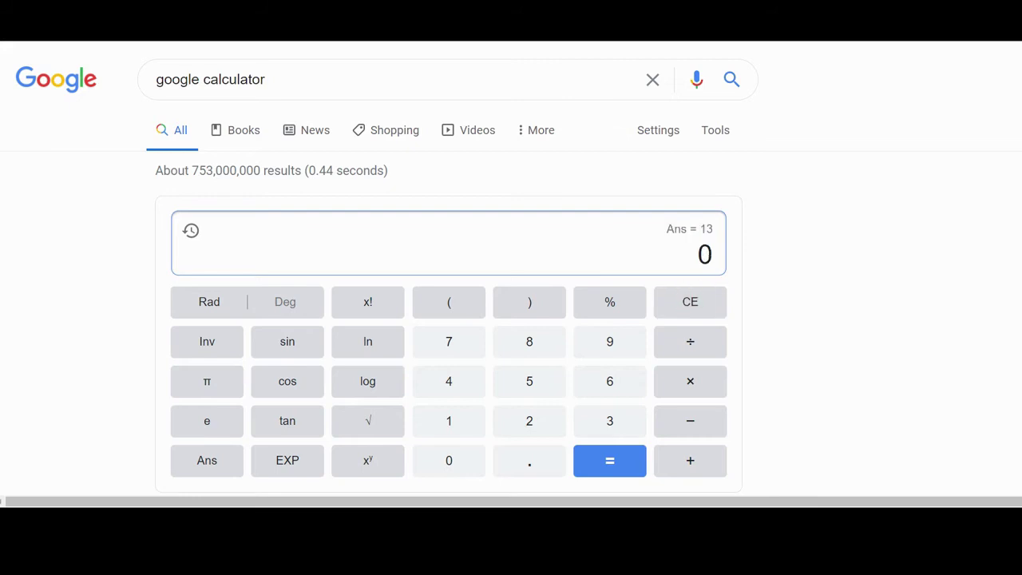
pyautogui.press('3')
pyautogui.hotkey('shift', 'e')
pyautogui.press('2')
pyautogui.press('2')
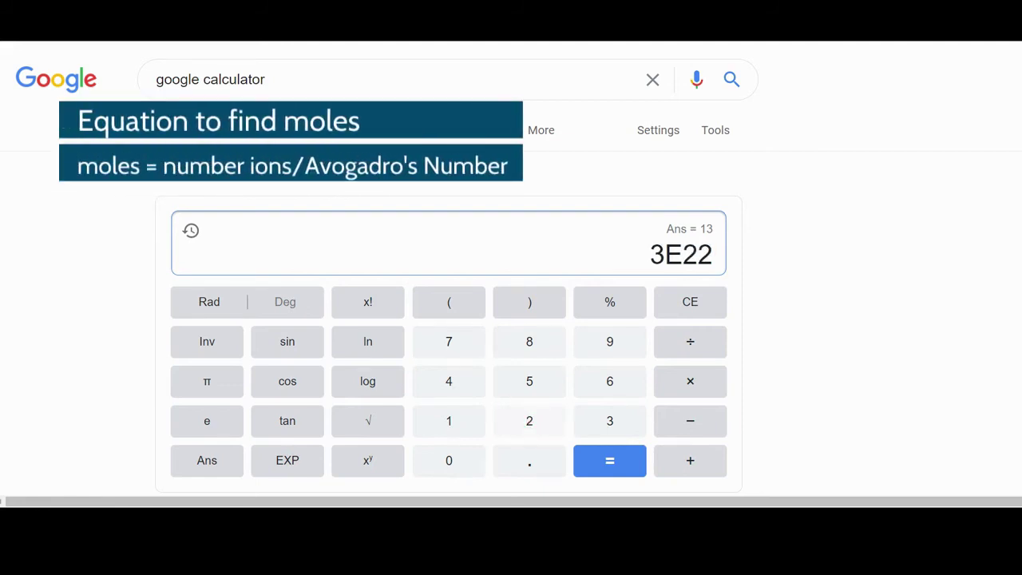
pyautogui.press('/')
pyautogui.press('6')
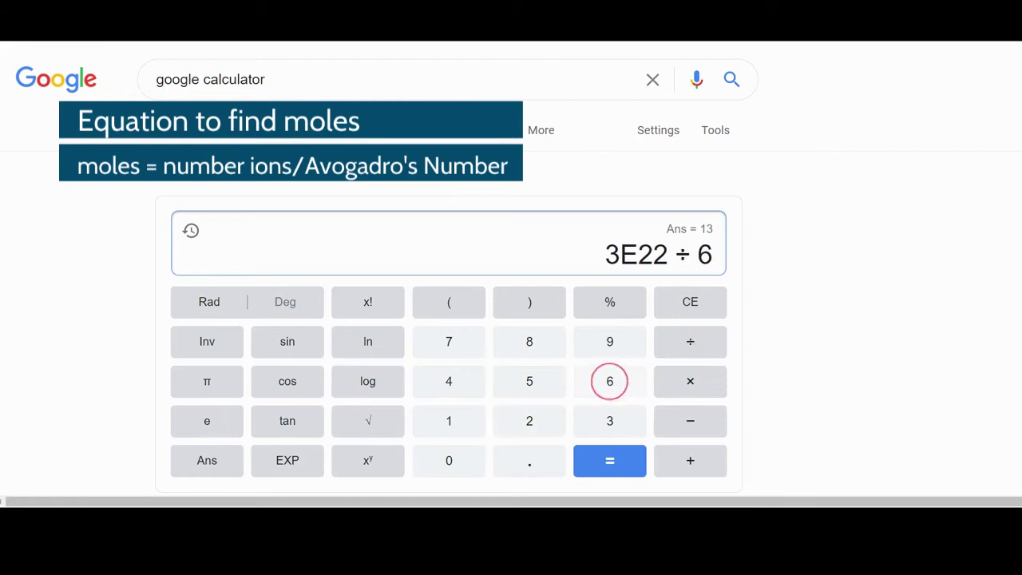
pyautogui.click(287, 461)
pyautogui.click(529, 421)
pyautogui.click(608, 421)
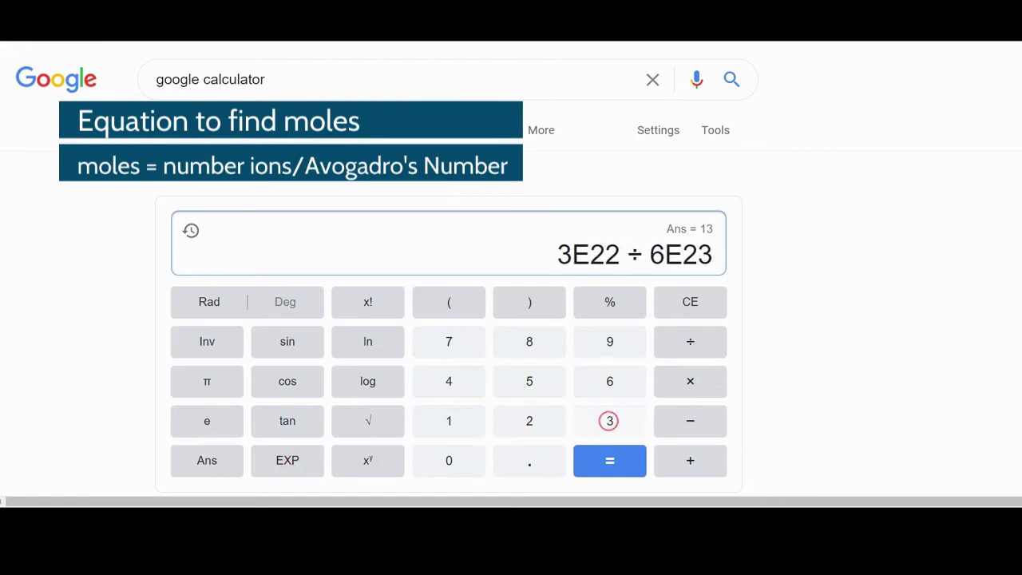
pyautogui.click(609, 461)
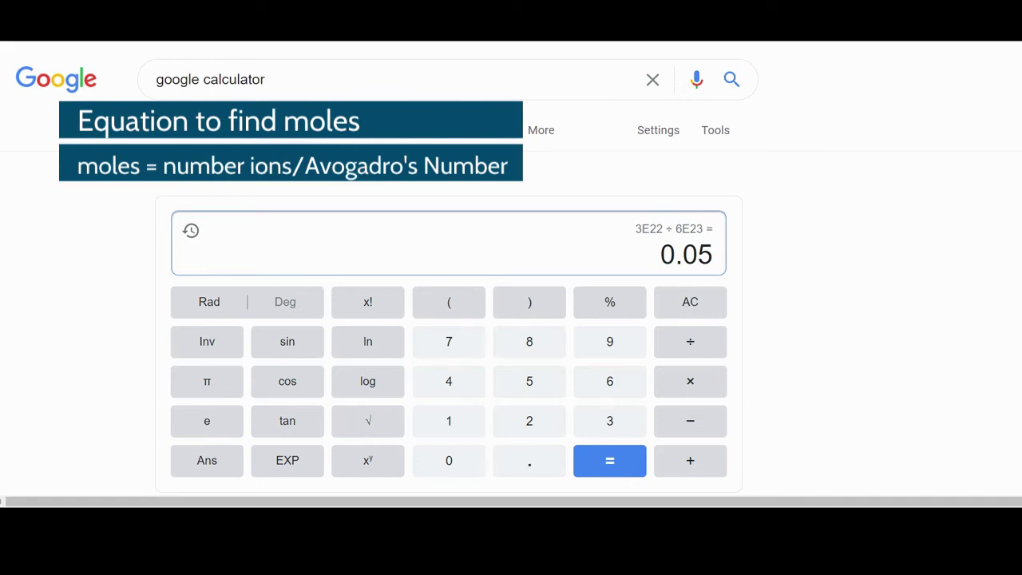
# - Divide the moles of hydronium by the volume of .5 L to get the concentration
pyautogui.click(689, 341)
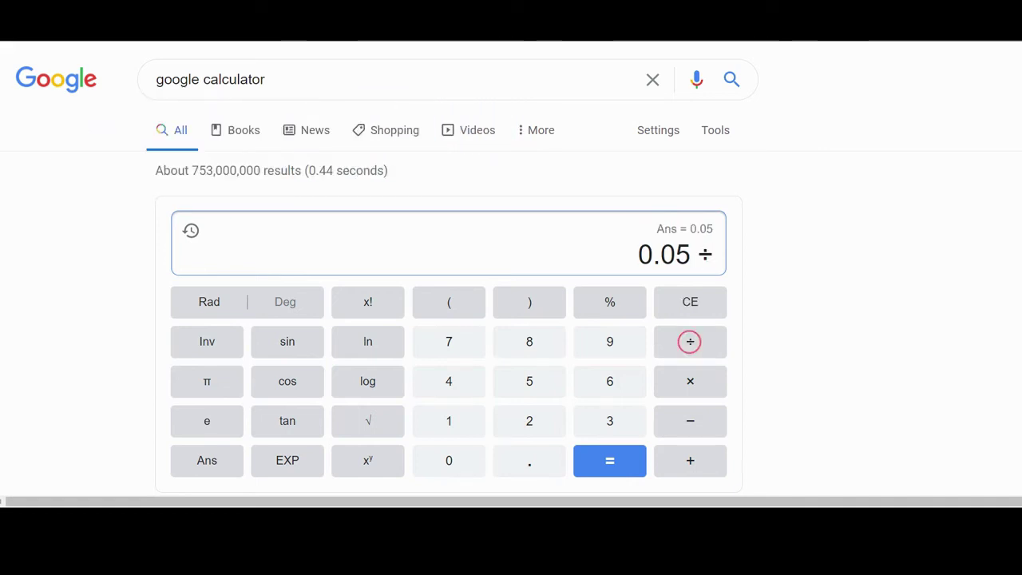
pyautogui.click(528, 461)
pyautogui.click(529, 381)
pyautogui.click(609, 460)
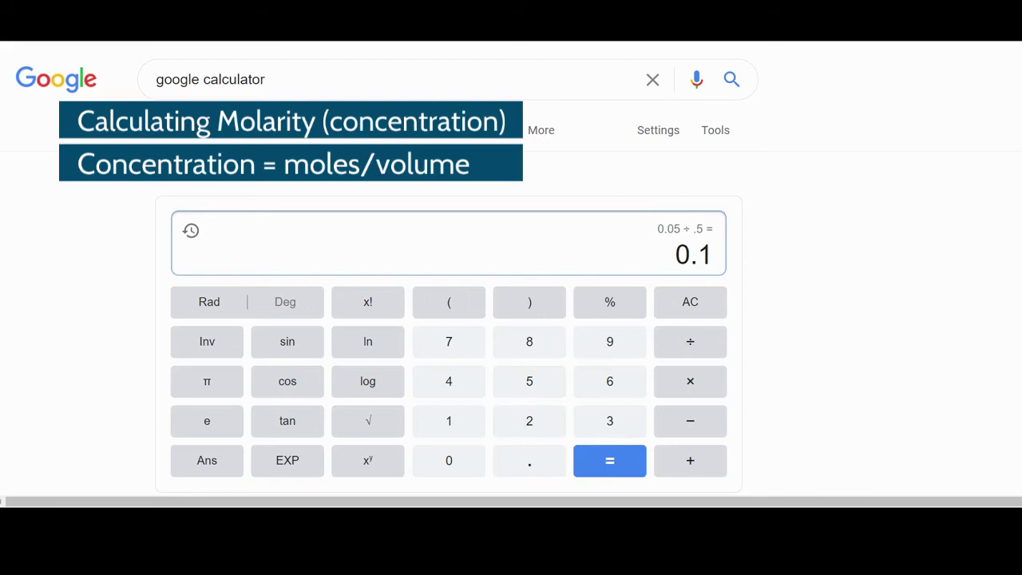
# - Clear the calculator and compute the battery acid's moles of hydroxide from the ion count as 3E10 ÷ 6E23
pyautogui.press('0')
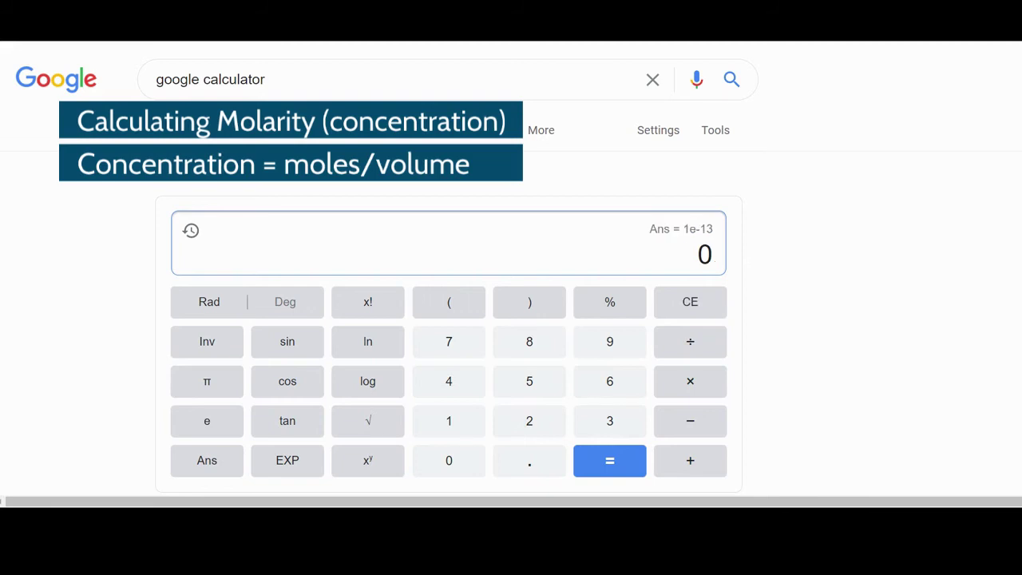
pyautogui.click(609, 421)
pyautogui.click(287, 461)
pyautogui.click(449, 420)
pyautogui.click(447, 462)
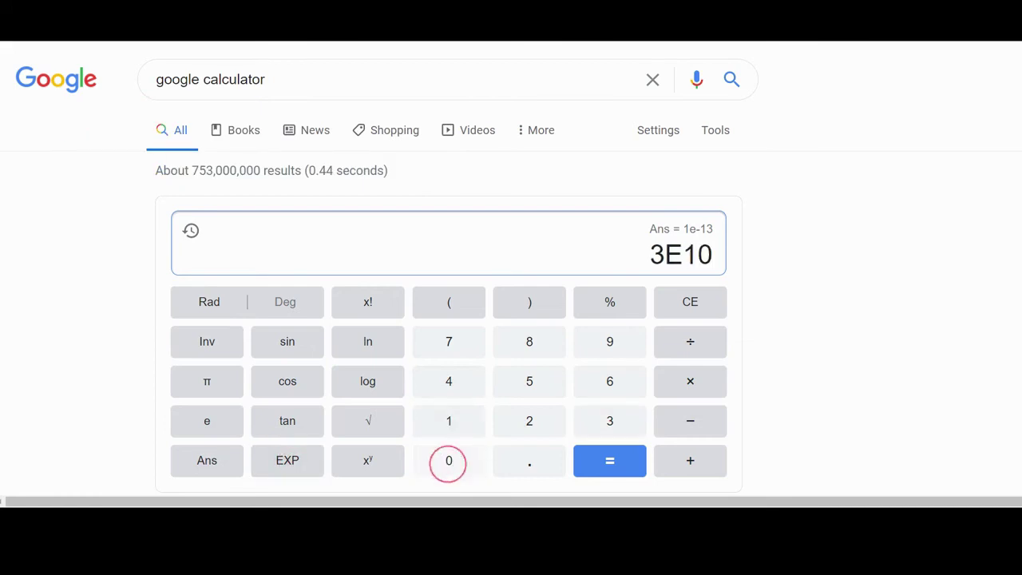
pyautogui.click(690, 342)
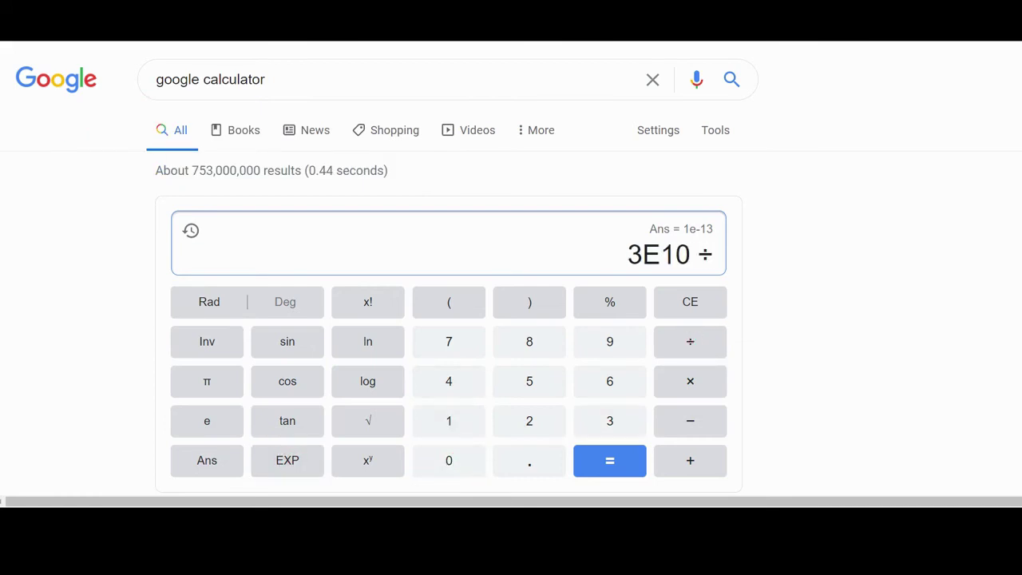
pyautogui.click(609, 381)
pyautogui.click(287, 461)
pyautogui.click(528, 420)
pyautogui.click(609, 421)
pyautogui.click(609, 461)
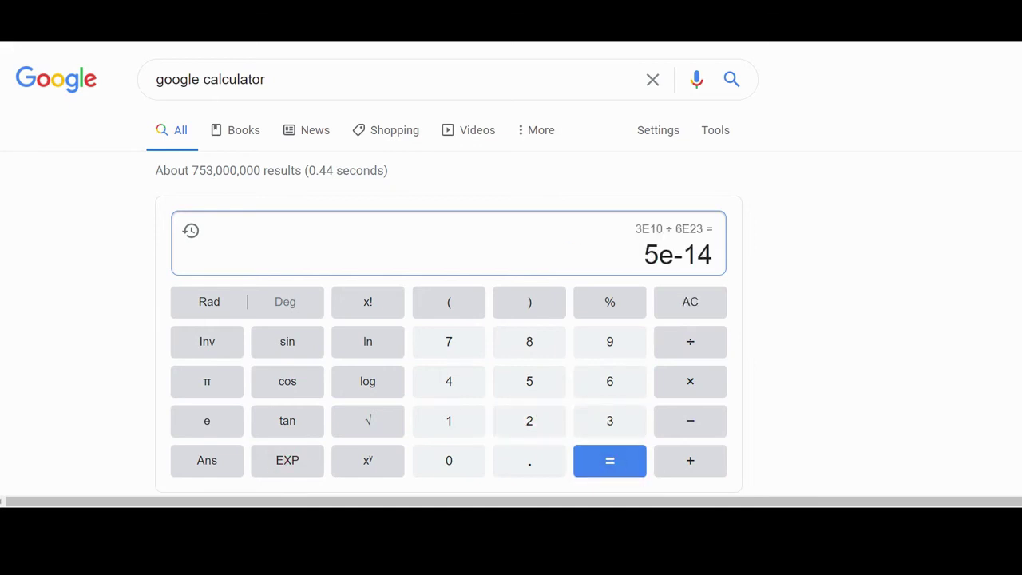
# - Divide the moles of hydroxide by the volume of .5 L to get the concentration
pyautogui.click(690, 342)
pyautogui.click(528, 461)
pyautogui.click(529, 381)
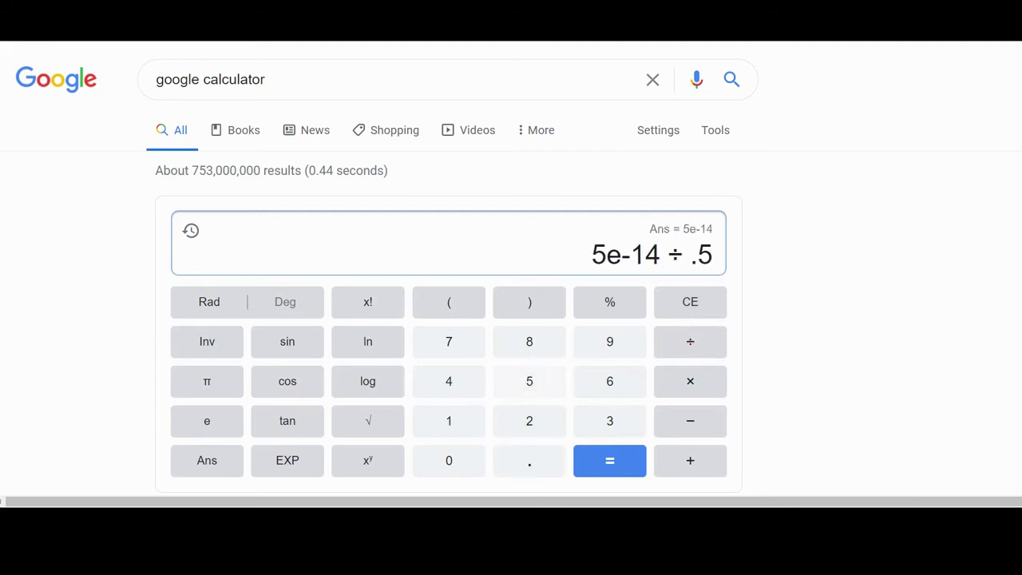
pyautogui.click(609, 460)
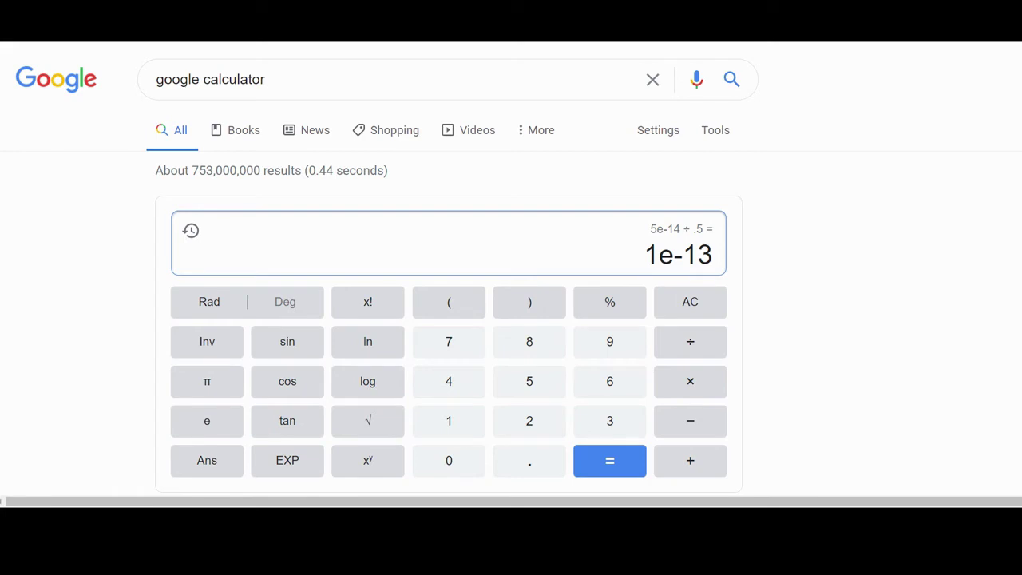
pyautogui.press('0')
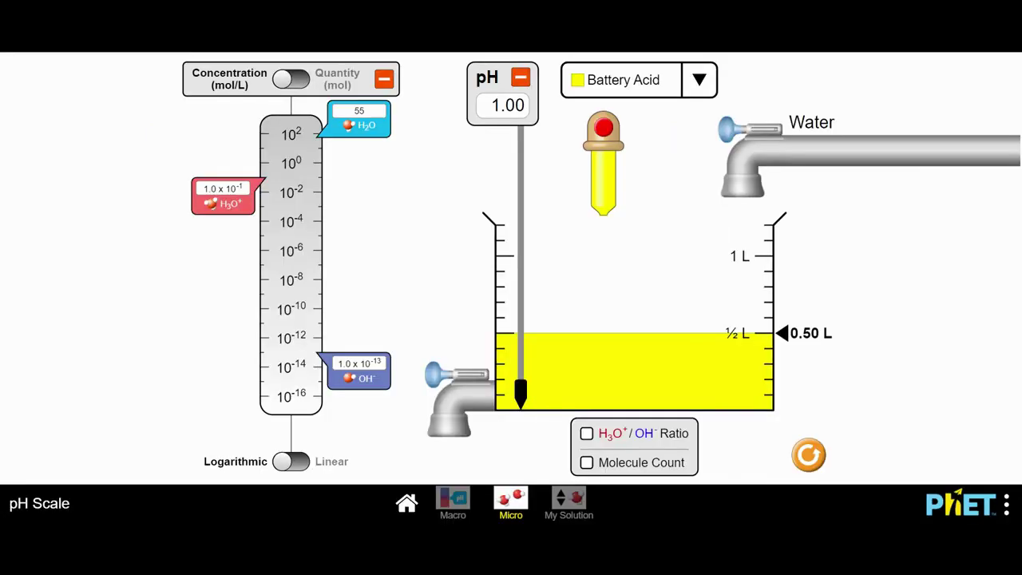
# - In the pH Scale simulation, compare the concentrations of Drain Cleaner and Battery Acid, ending with Drain Cleaner as the solution
pyautogui.press('space')
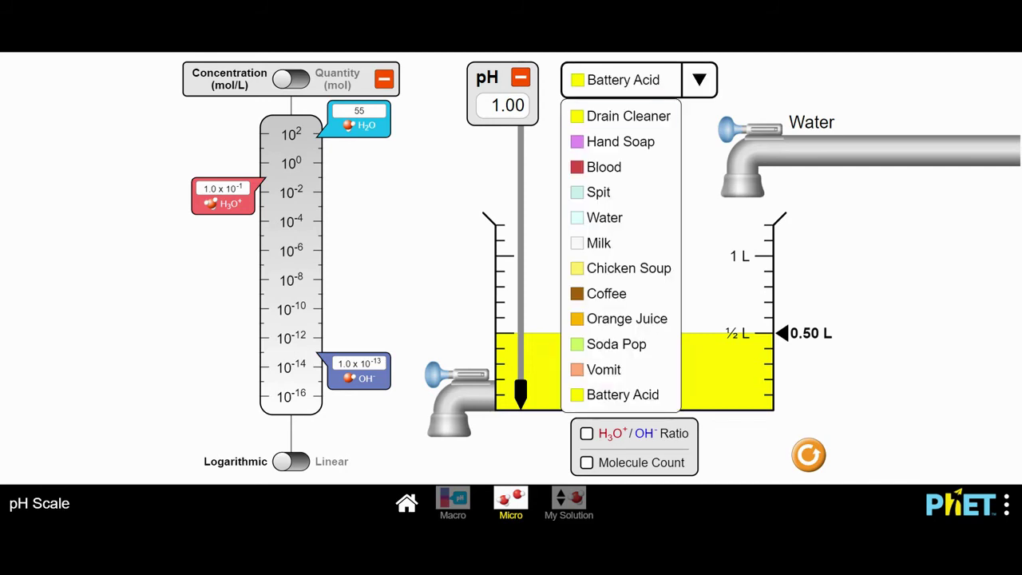
pyautogui.click(622, 116)
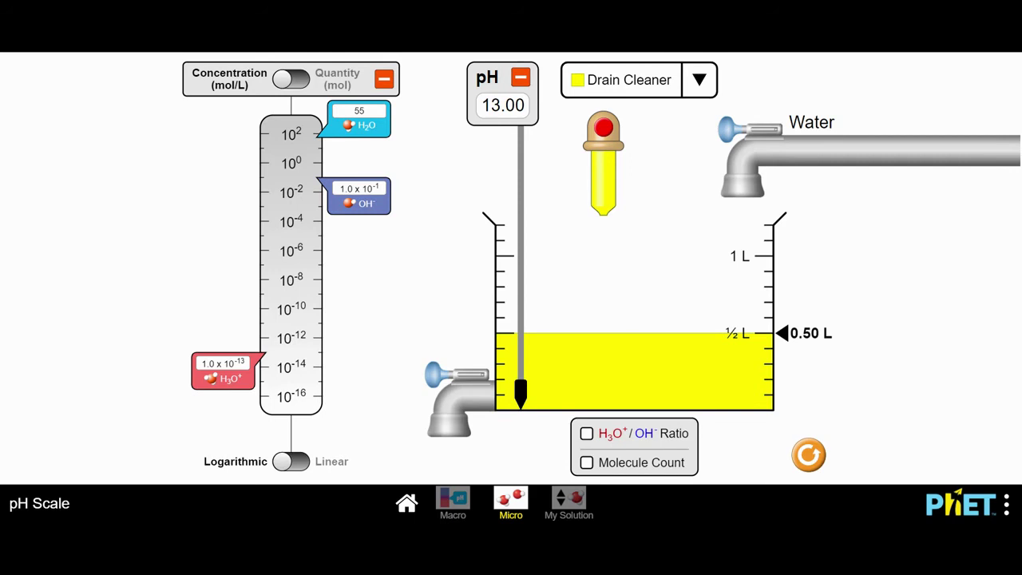
pyautogui.click(699, 79)
pyautogui.click(621, 392)
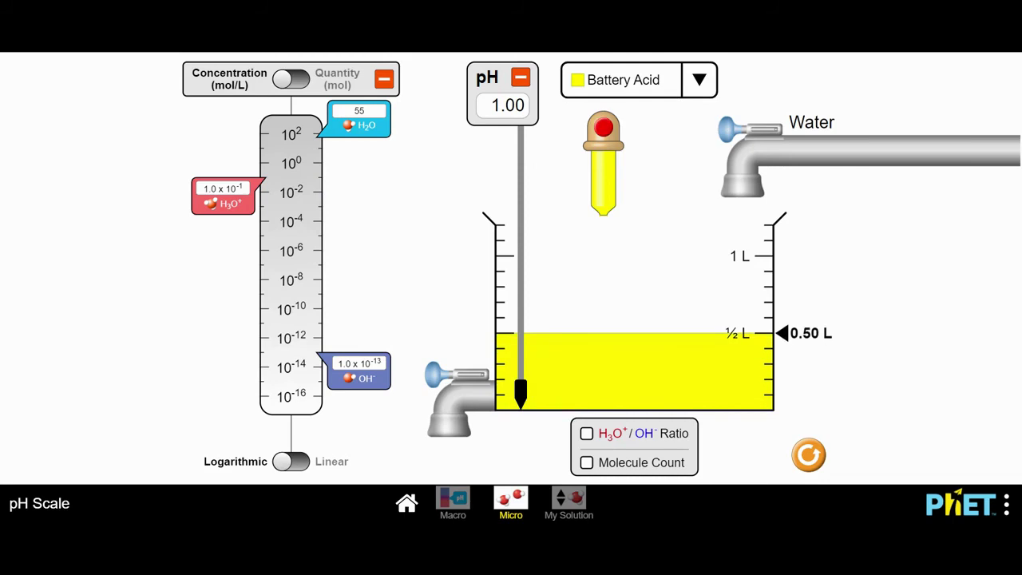
pyautogui.click(699, 80)
pyautogui.click(627, 111)
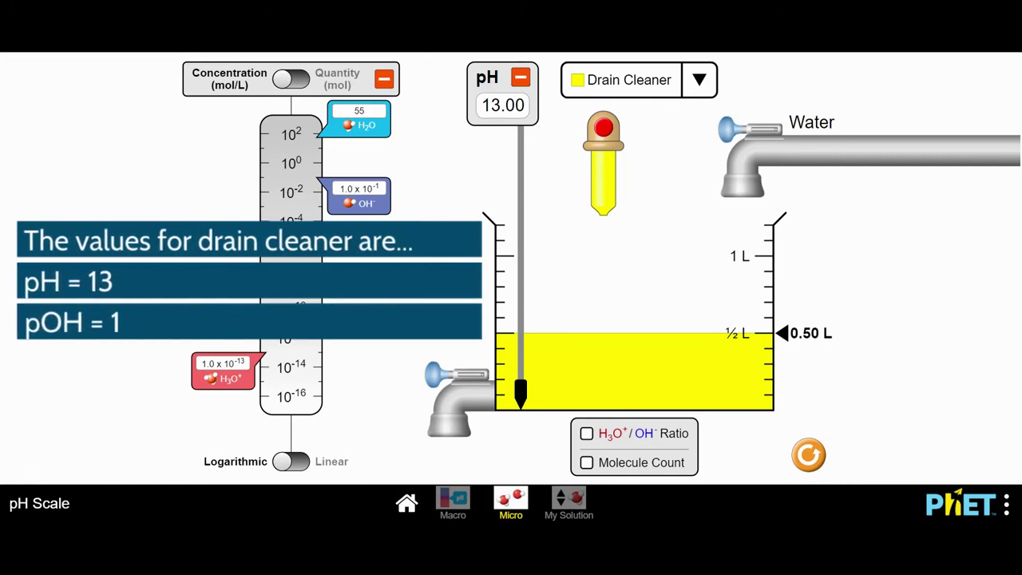
# - Show the H3O+/OH- ratio and compare Battery Acid with Drain Cleaner, ending with Drain Cleaner as the solution
pyautogui.click(586, 433)
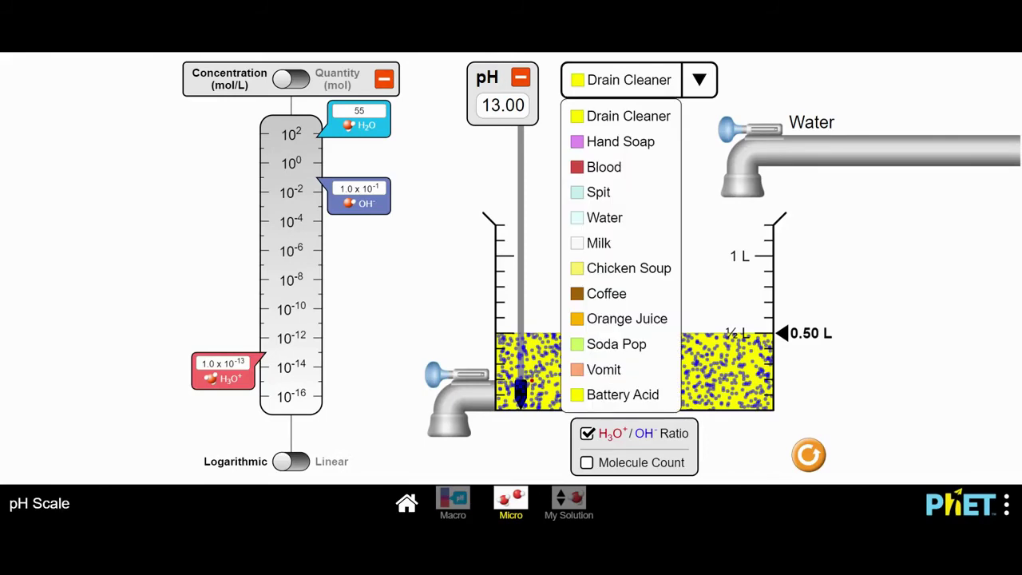
pyautogui.click(623, 395)
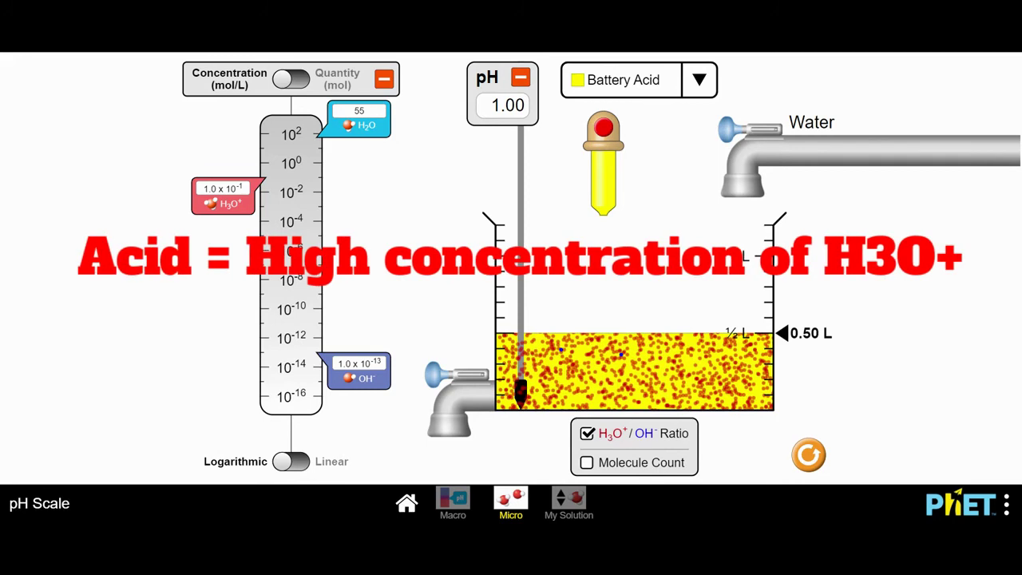
pyautogui.click(699, 80)
pyautogui.click(628, 112)
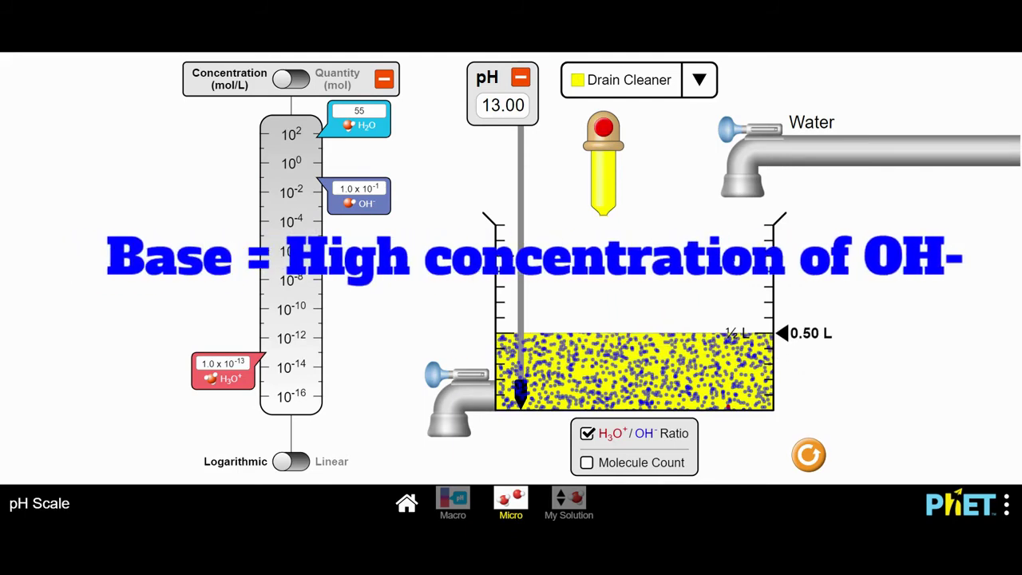
# - Show the molecule count for Drain Cleaner and change the solution to Soda Pop
pyautogui.click(587, 462)
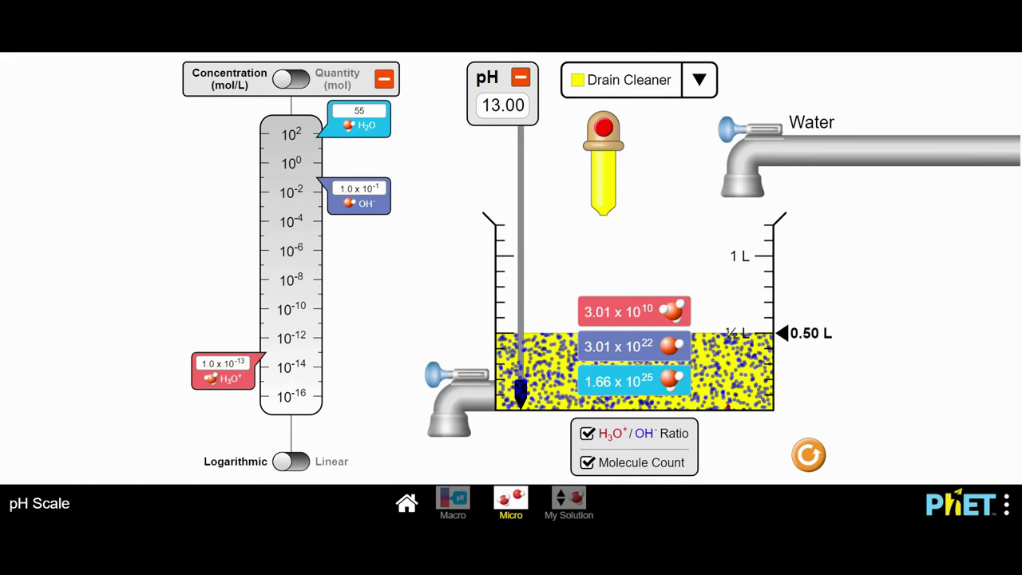
pyautogui.press('space')
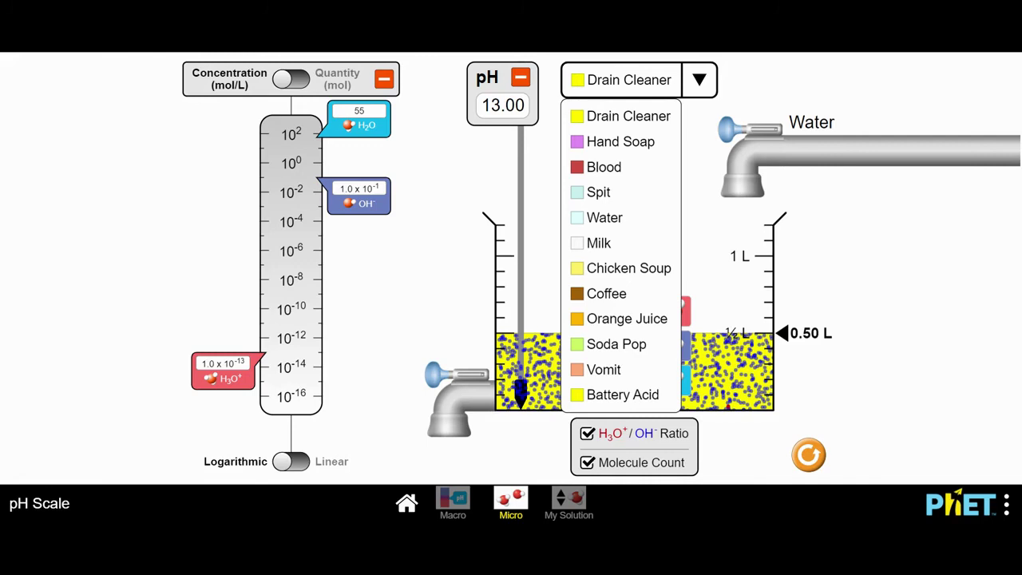
pyautogui.press('Down')
pyautogui.press('Down')
pyautogui.press('Down')
pyautogui.press('Down')
pyautogui.press('Down')
pyautogui.press('Down')
pyautogui.press('Down')
pyautogui.press('Down')
pyautogui.press('Down')
pyautogui.press('Return')
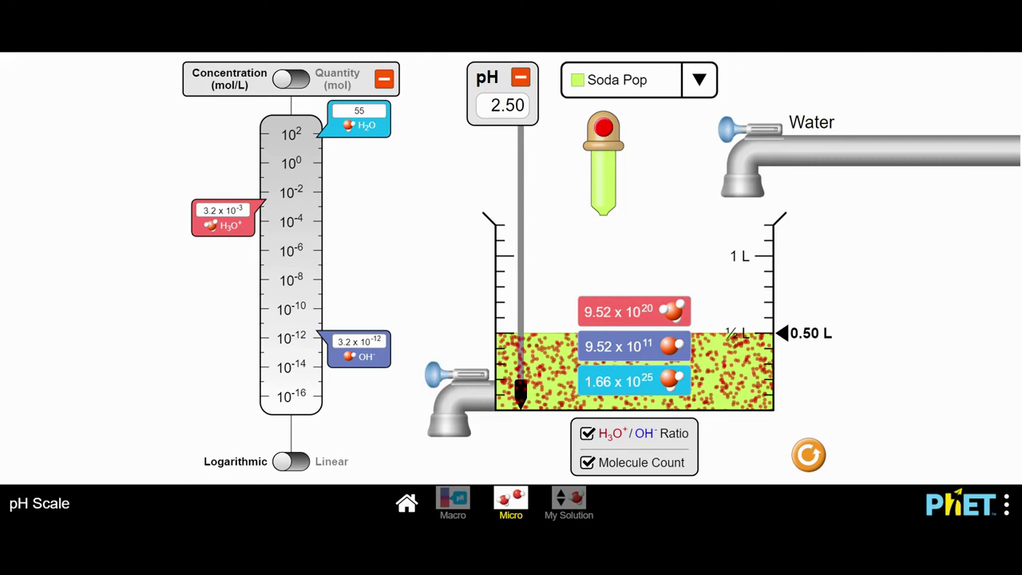
# - Change the solution to Blood and hide the molecule count
pyautogui.click(699, 80)
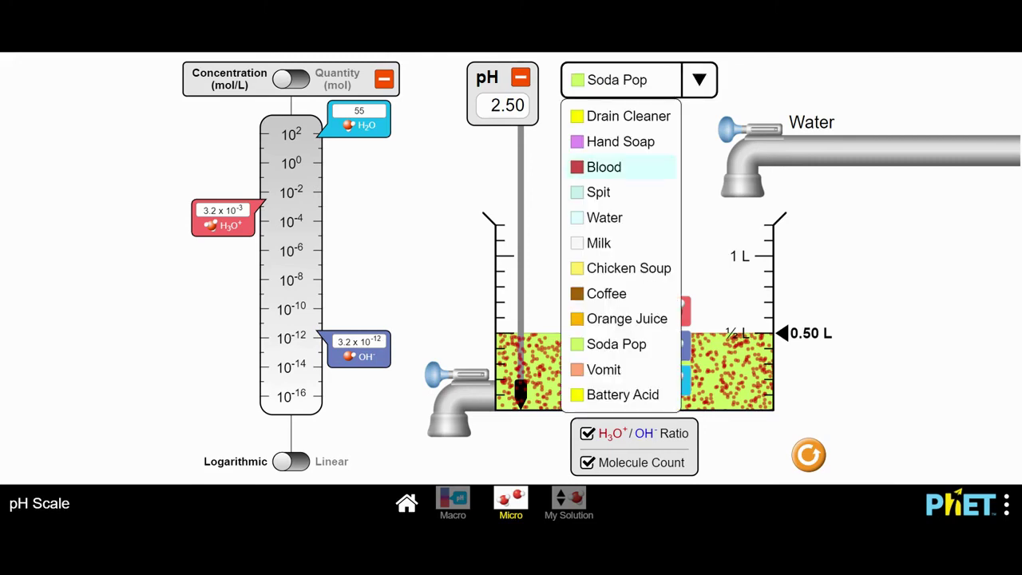
pyautogui.click(603, 166)
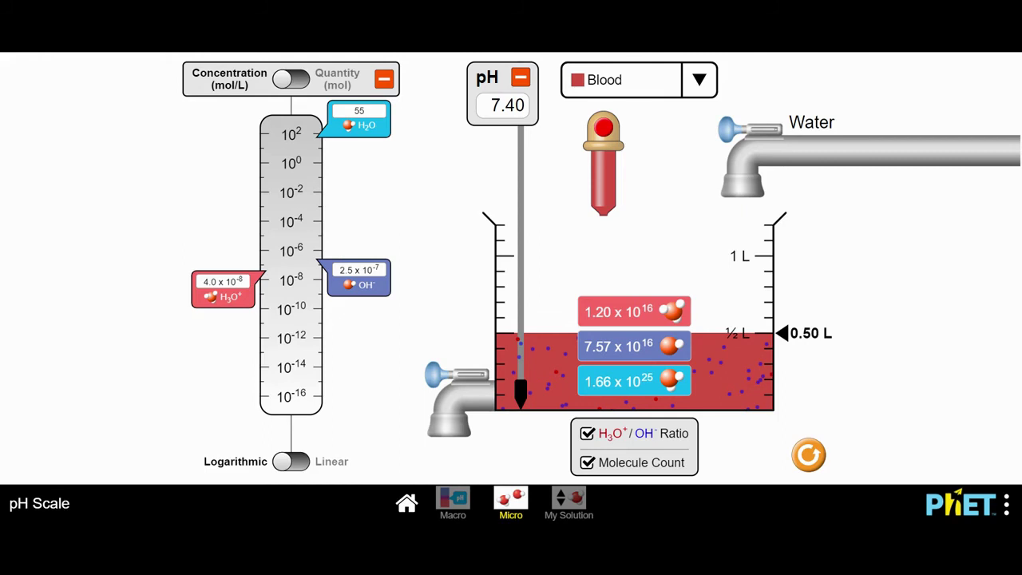
pyautogui.click(586, 462)
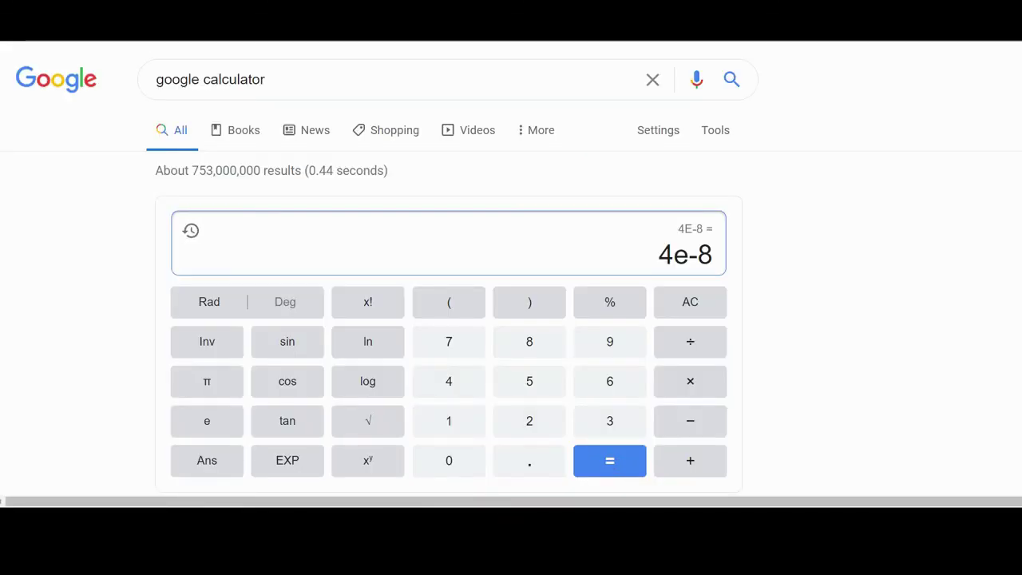
# - Clear the calculator and compute the blood's pH from its hydronium concentration as -log(4E-8)
pyautogui.click(690, 301)
pyautogui.click(690, 421)
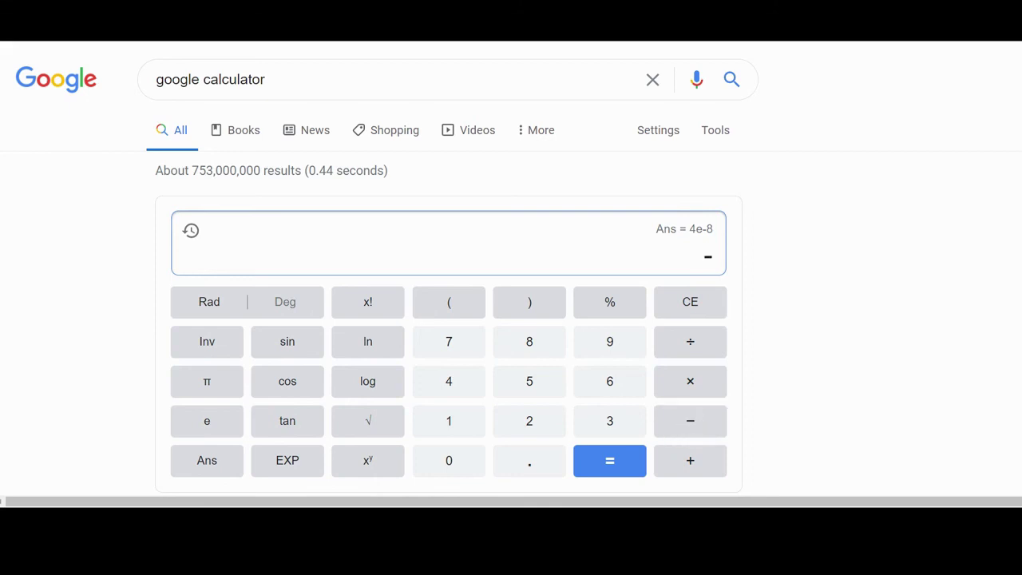
pyautogui.click(367, 381)
pyautogui.click(449, 380)
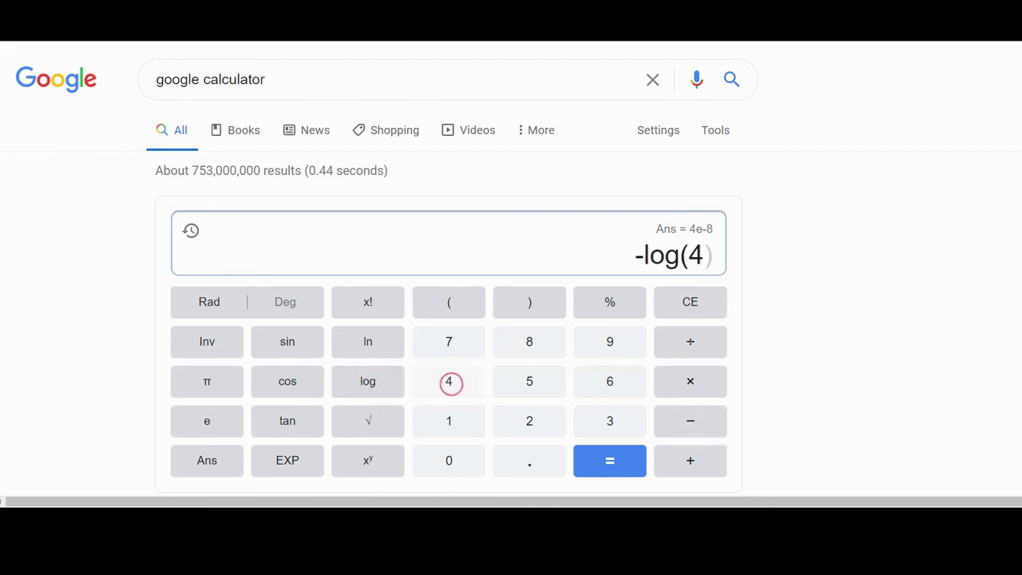
pyautogui.click(287, 460)
pyautogui.click(690, 421)
pyautogui.click(529, 341)
pyautogui.click(529, 301)
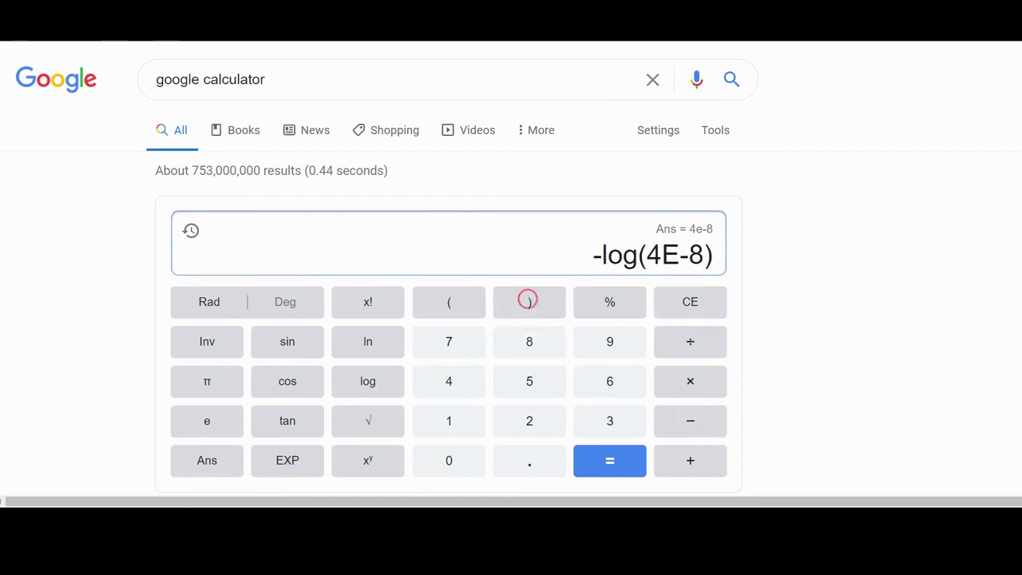
pyautogui.click(609, 460)
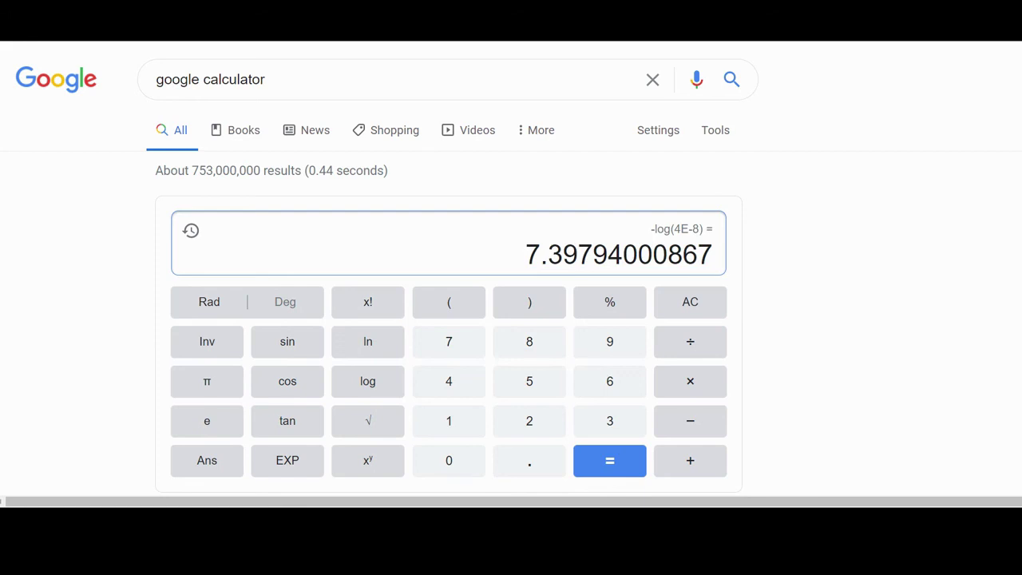
# - Clear the calculator and compute the blood's pOH from its hydroxide concentration as -log(2.5E-7)
pyautogui.press('0')
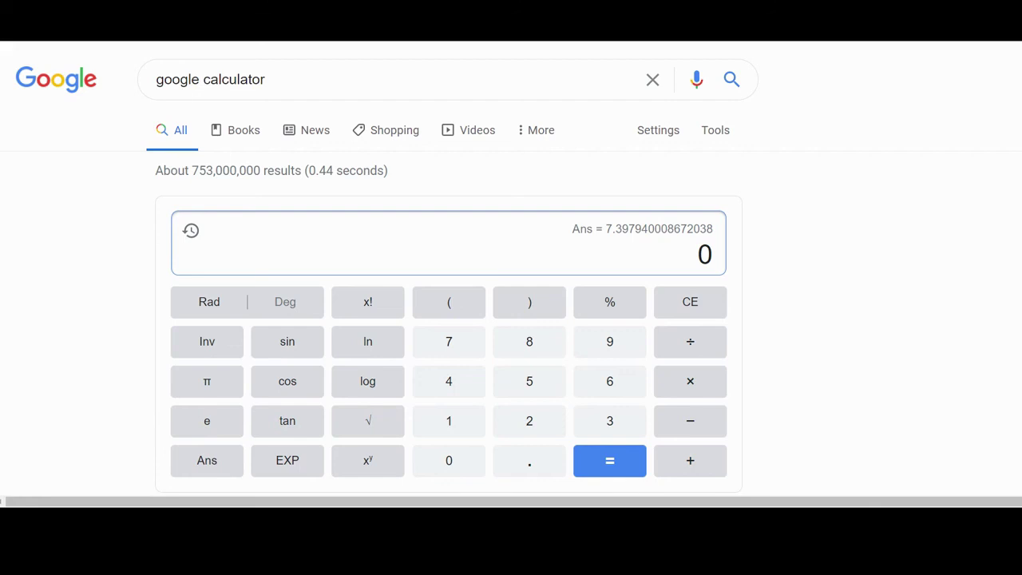
pyautogui.click(690, 421)
pyautogui.click(367, 380)
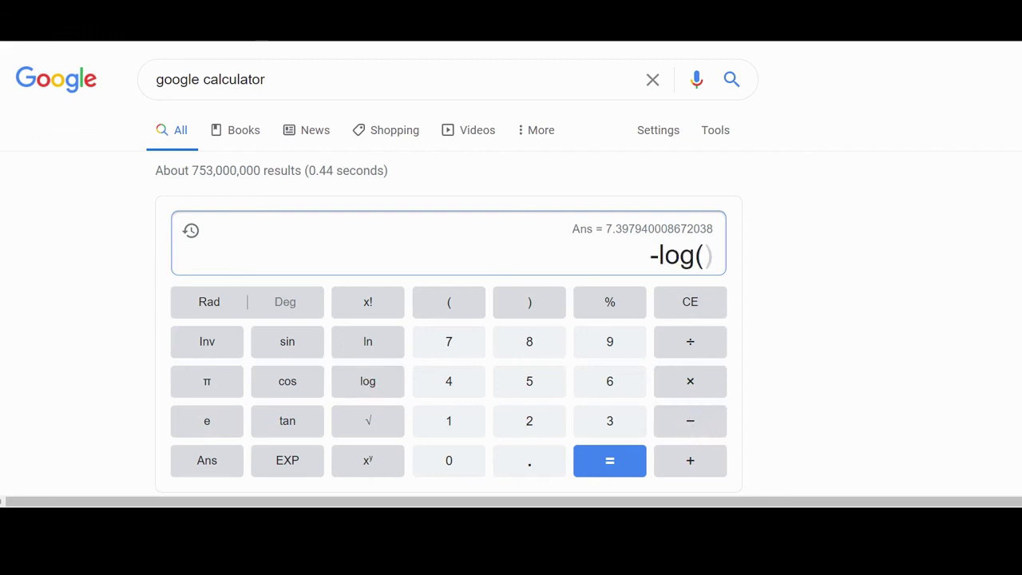
pyautogui.click(528, 420)
pyautogui.click(529, 461)
pyautogui.click(528, 381)
pyautogui.click(288, 460)
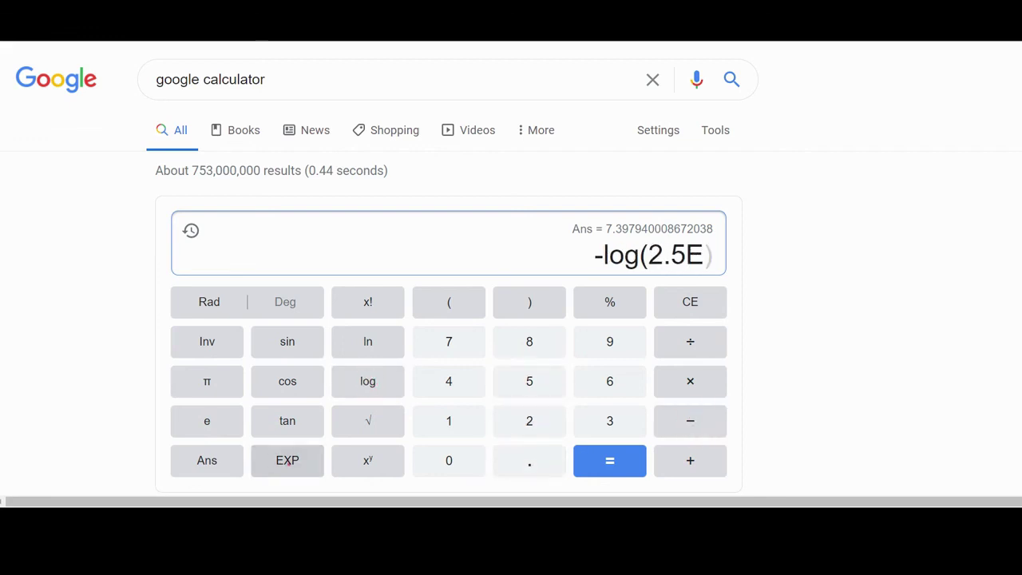
pyautogui.click(690, 421)
pyautogui.click(448, 342)
pyautogui.click(529, 301)
pyautogui.click(609, 460)
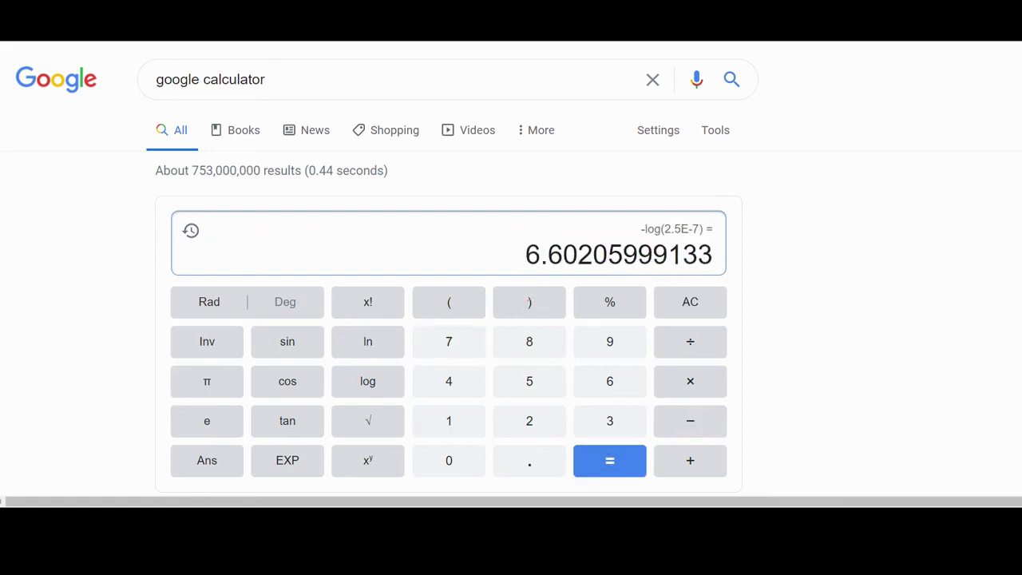